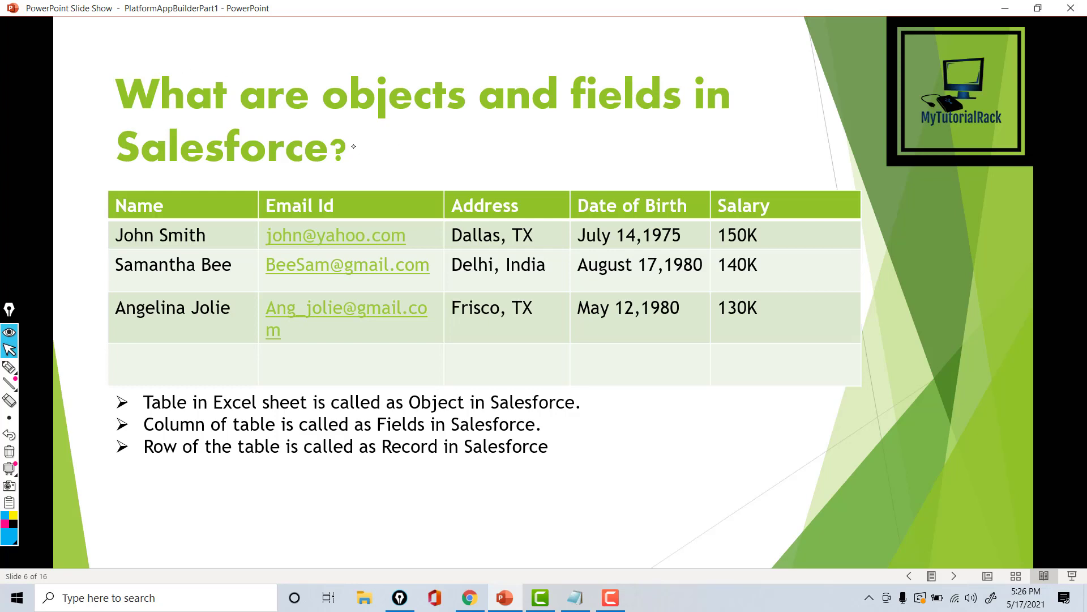
Step: Underline the words "objects" and "fields" in the slide title with the on-screen pen
left_click(9, 367)
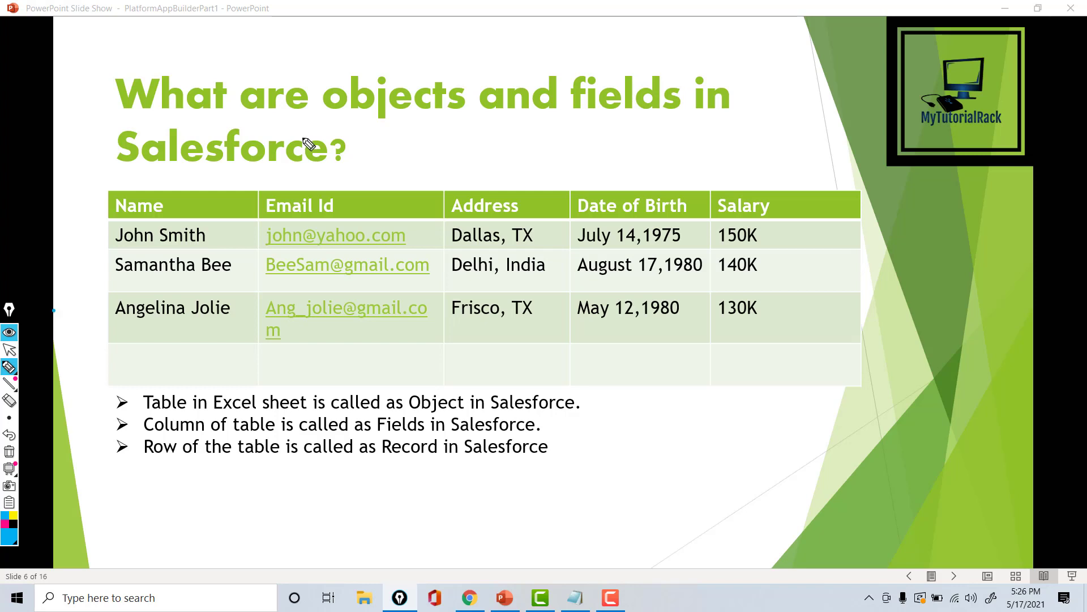
left_click_drag(337, 119, 421, 115)
left_click_drag(567, 120, 684, 117)
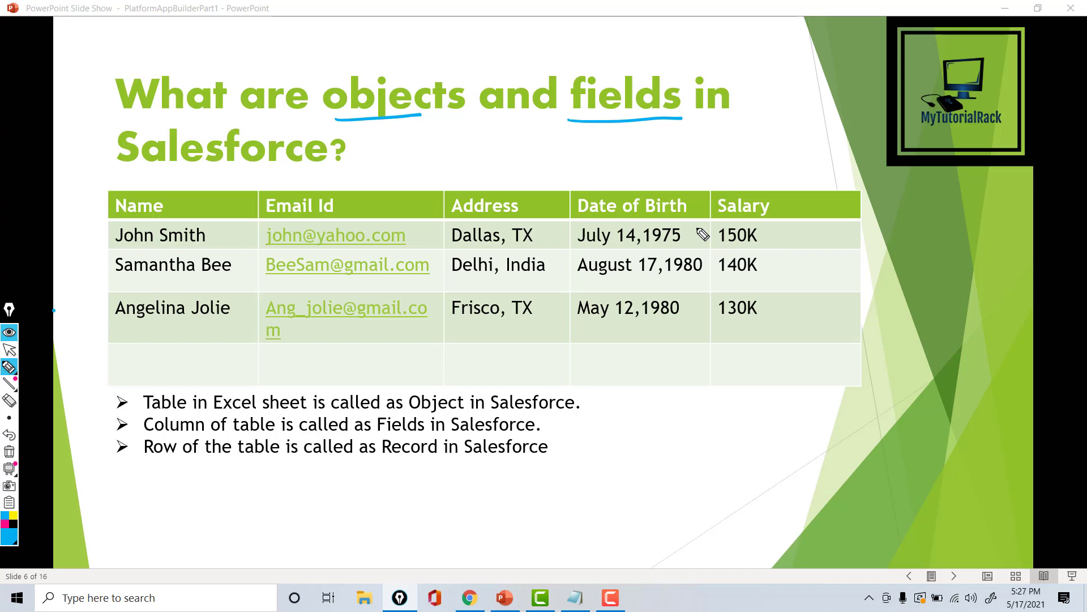
Step: Handwrite "Table" above the slide's table, then circle the Name and Email Id headers and label them "Columns"
mouse_move(632, 161)
left_mouse_down()
mouse_move(656, 157)
mouse_move(645, 187)
left_mouse_up()
left_click_drag(647, 180, 709, 170)
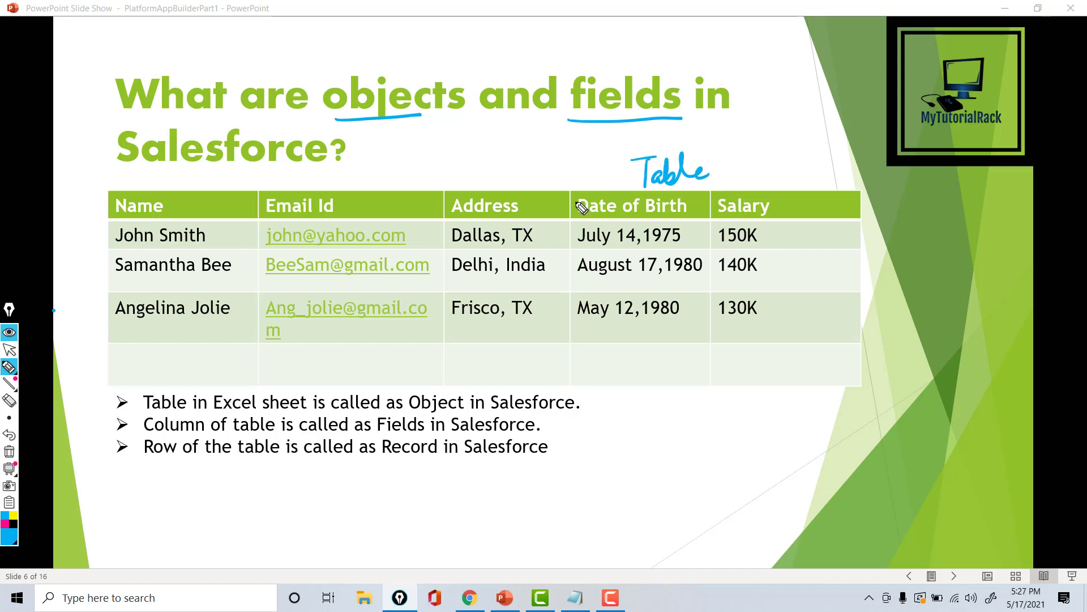
mouse_move(117, 182)
left_mouse_down()
mouse_move(122, 223)
mouse_move(160, 182)
left_mouse_up()
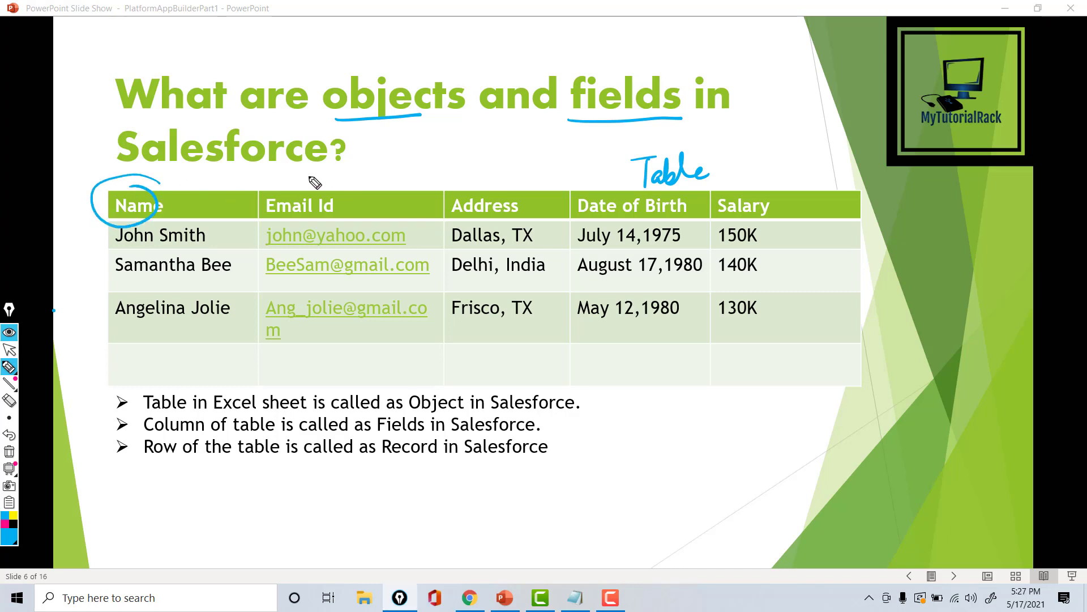
mouse_move(321, 175)
left_mouse_down()
mouse_move(271, 207)
mouse_move(320, 174)
mouse_move(408, 170)
mouse_move(403, 185)
mouse_move(535, 131)
left_mouse_up()
Step: Mark the first two data rows with ticks and an arrow, label them "Rows", and clear all ink from the slide
left_click_drag(799, 234, 831, 228)
mouse_move(803, 268)
left_mouse_down()
mouse_move(877, 222)
mouse_move(898, 241)
mouse_move(931, 224)
mouse_move(934, 242)
left_mouse_up()
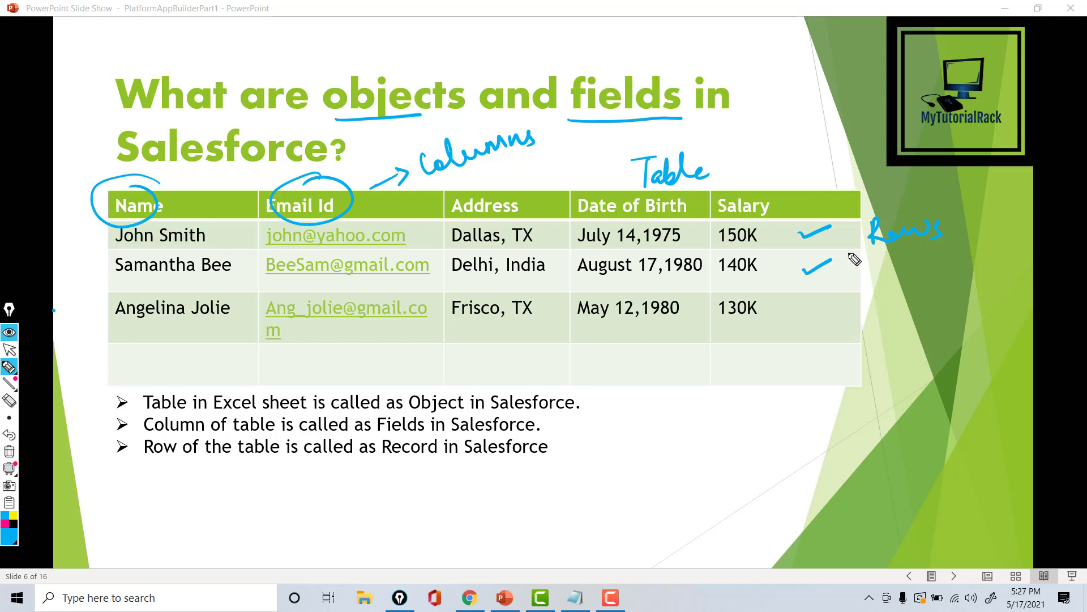
mouse_move(74, 243)
left_mouse_down()
mouse_move(98, 234)
mouse_move(90, 243)
left_mouse_up()
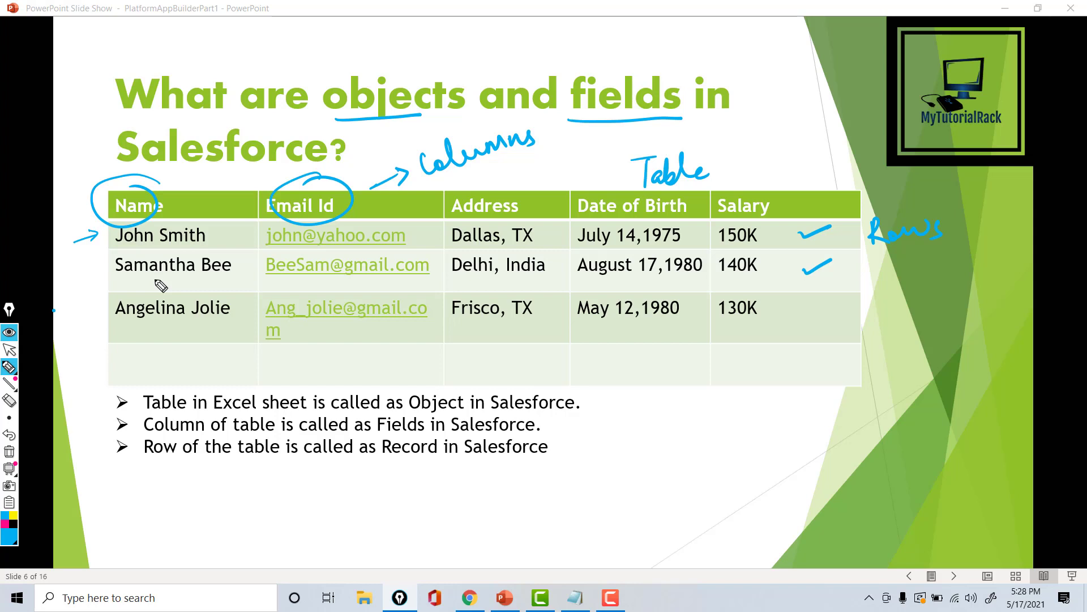
left_click(8, 452)
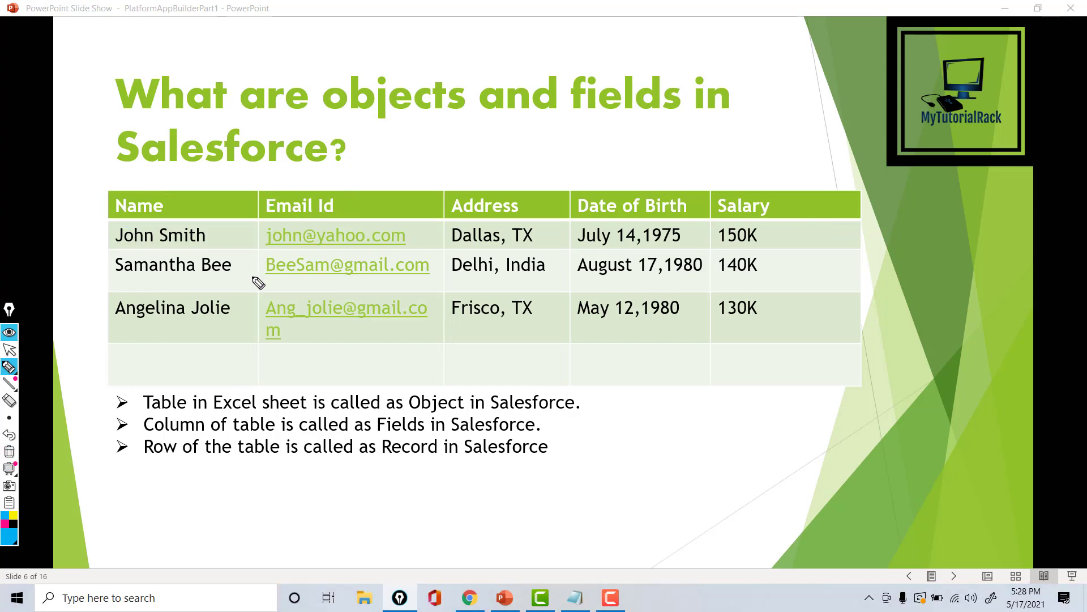
Step: Handwrite the mappings "Table → object" and "column → fields" above the slide's table
mouse_move(478, 141)
left_mouse_down()
mouse_move(497, 136)
mouse_move(492, 163)
left_mouse_up()
mouse_move(501, 148)
left_mouse_down()
mouse_move(631, 130)
mouse_move(623, 134)
mouse_move(677, 137)
mouse_move(694, 152)
mouse_move(731, 94)
left_mouse_up()
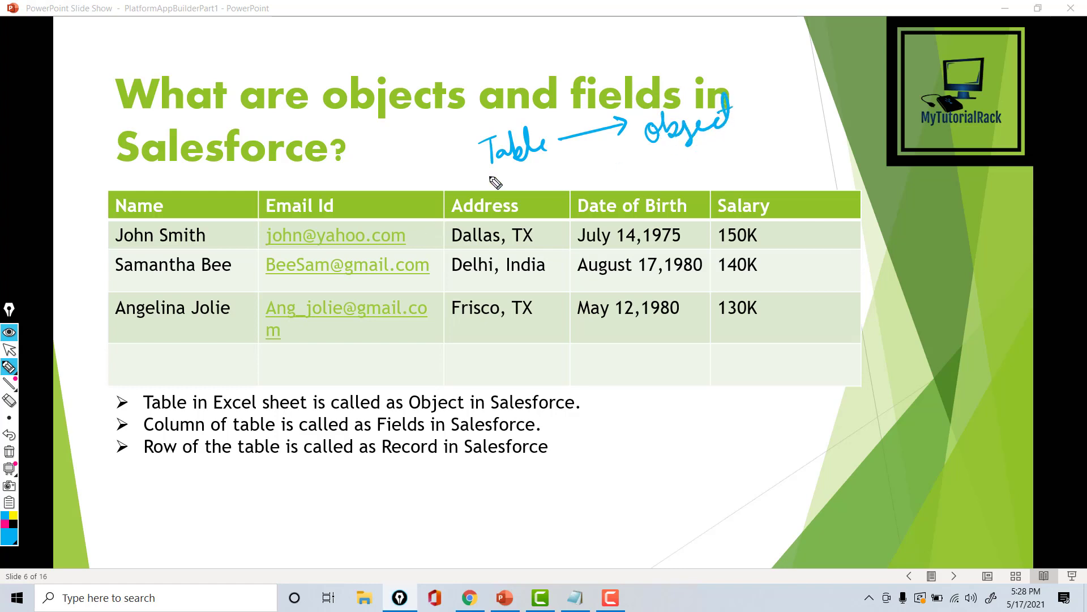
mouse_move(487, 173)
left_mouse_down()
mouse_move(552, 151)
mouse_move(516, 193)
mouse_move(600, 161)
mouse_move(713, 167)
mouse_move(736, 133)
mouse_move(781, 149)
left_mouse_up()
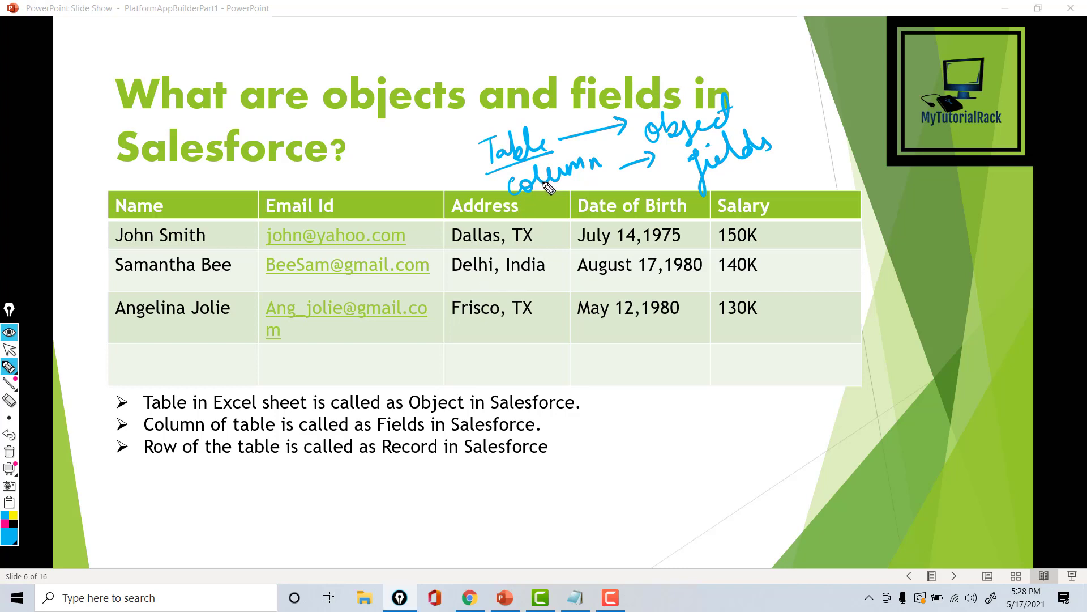
Step: Tick the first data row, handwrite "Rows → Records" beside the bullets, and clear all ink from the slide
left_click_drag(78, 243, 111, 227)
mouse_move(616, 393)
left_mouse_down()
mouse_move(620, 427)
mouse_move(903, 378)
mouse_move(896, 390)
left_mouse_up()
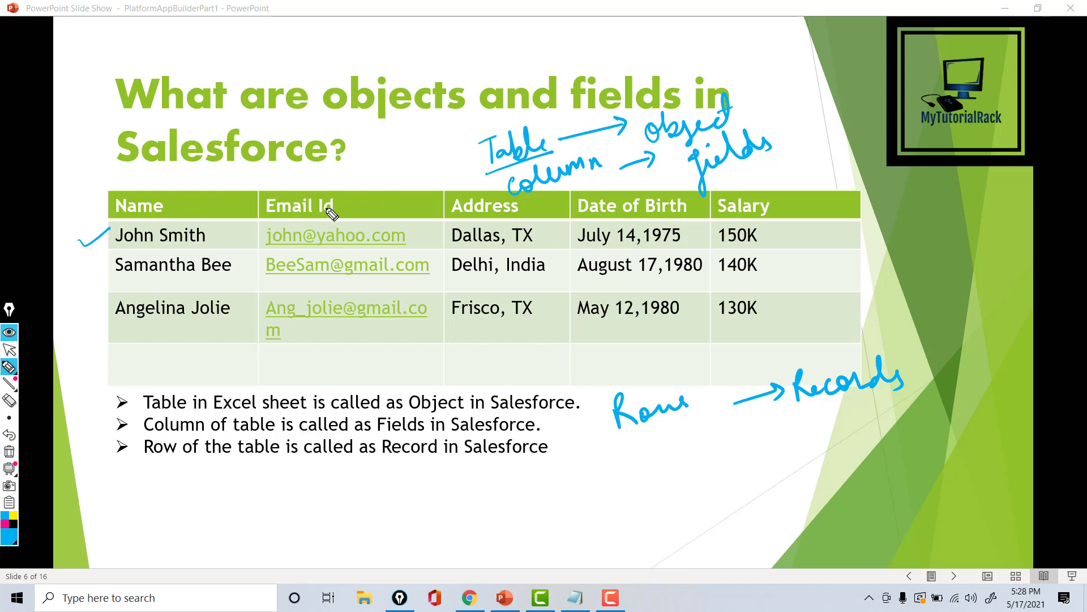
left_click(10, 453)
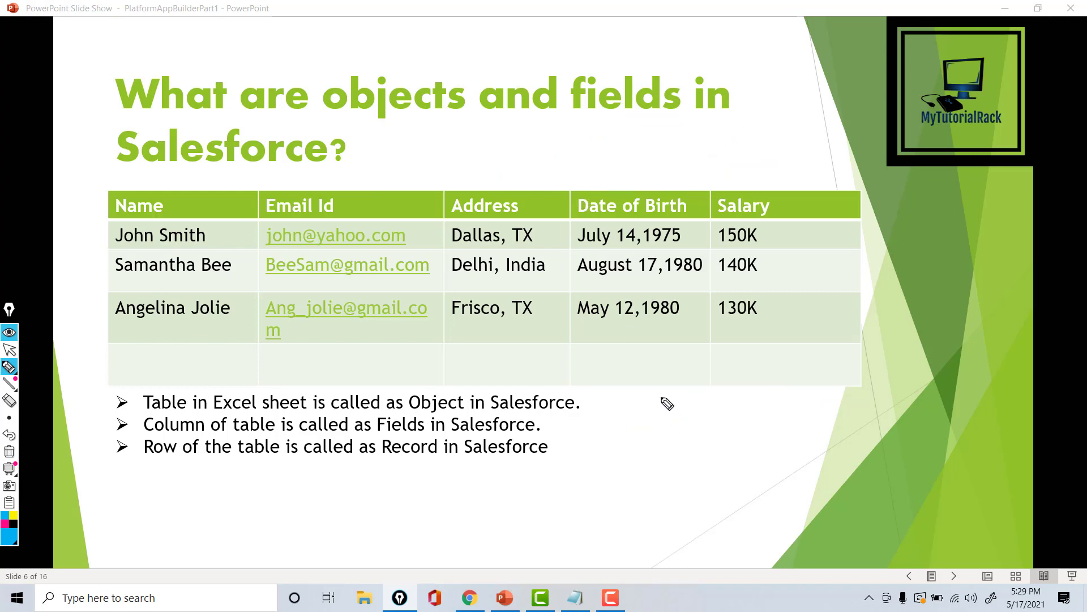
Step: Draw a large box beside the slide's bullets and handwrite the label "Employee" above it
left_click_drag(658, 398, 677, 512)
mouse_move(659, 396)
left_mouse_down()
mouse_move(833, 444)
mouse_move(725, 524)
mouse_move(688, 530)
mouse_move(677, 501)
left_mouse_up()
mouse_move(838, 348)
left_mouse_down()
mouse_move(906, 355)
mouse_move(971, 324)
left_mouse_up()
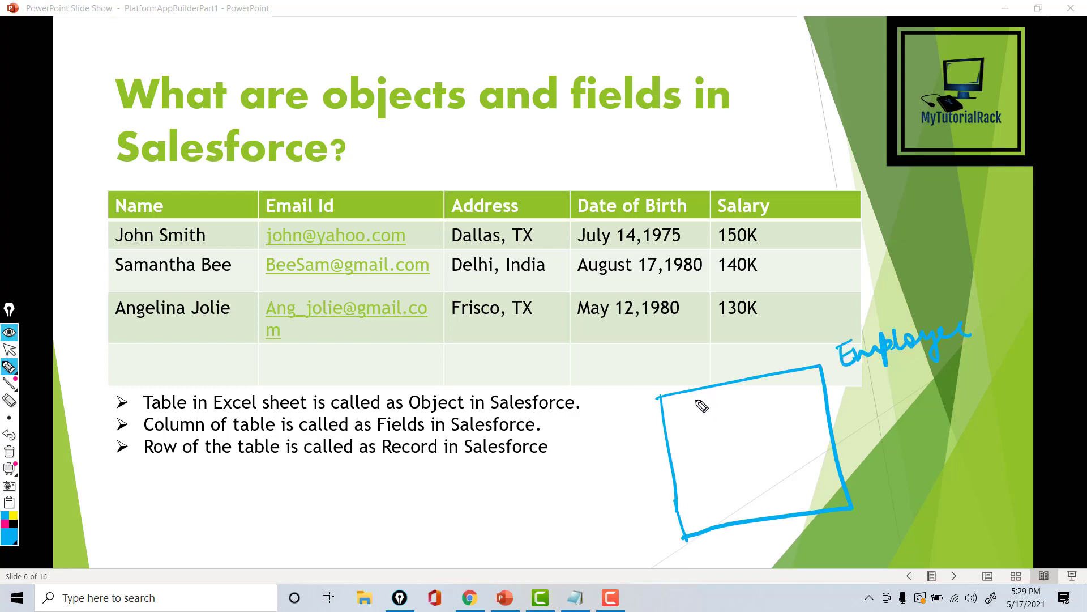
Step: List Name, Email, Addr, DOB and Salary with arrows inside the box and underline the "Employee" label
mouse_move(678, 418)
left_mouse_down()
mouse_move(716, 418)
mouse_move(787, 390)
left_mouse_up()
mouse_move(687, 440)
left_mouse_down()
mouse_move(746, 445)
mouse_move(798, 401)
left_mouse_up()
mouse_move(690, 469)
left_mouse_down()
mouse_move(694, 483)
mouse_move(751, 475)
mouse_move(793, 445)
left_mouse_up()
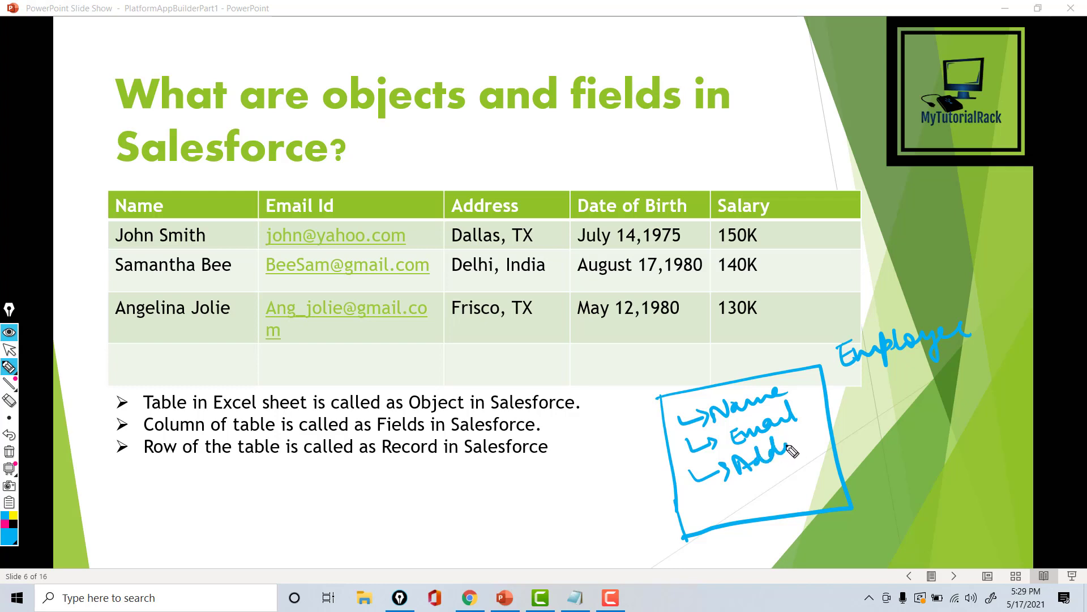
mouse_move(703, 500)
left_mouse_down()
mouse_move(780, 490)
mouse_move(789, 500)
left_mouse_up()
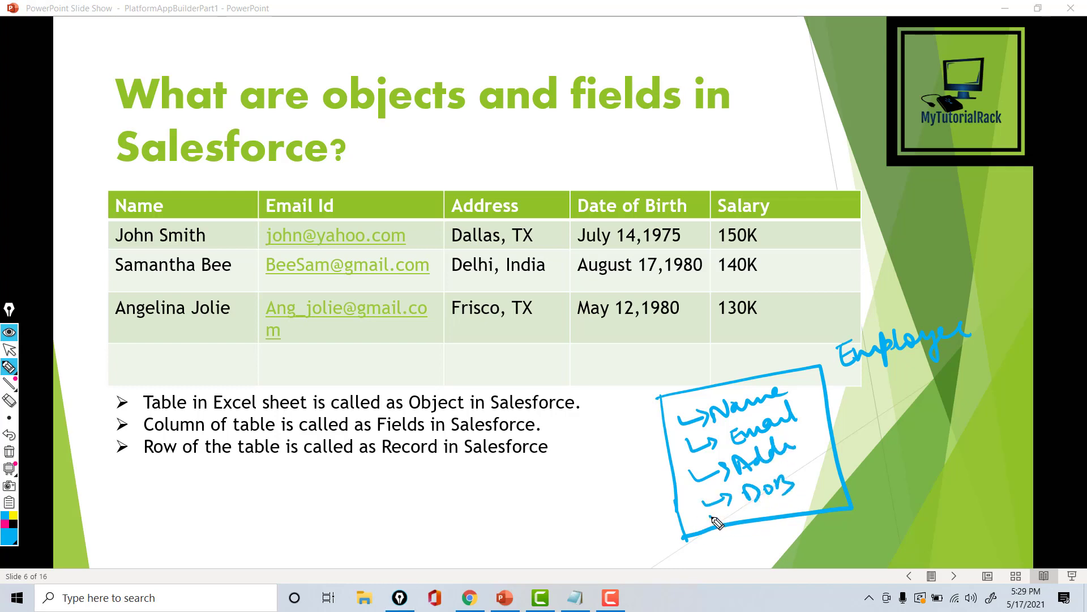
mouse_move(712, 518)
left_mouse_down()
mouse_move(839, 490)
mouse_move(832, 520)
left_mouse_up()
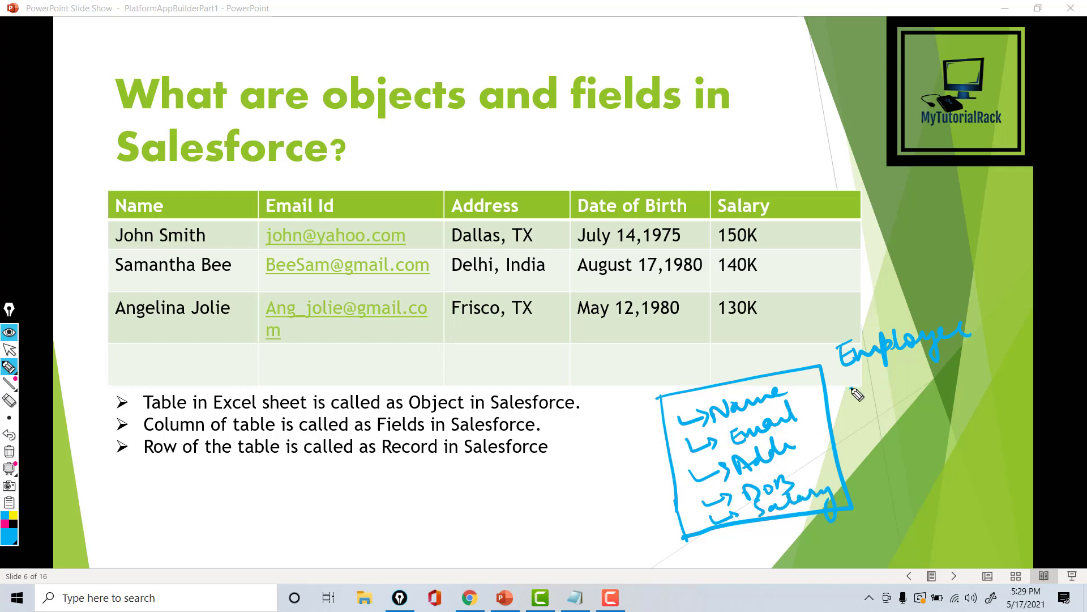
left_click_drag(847, 389, 922, 366)
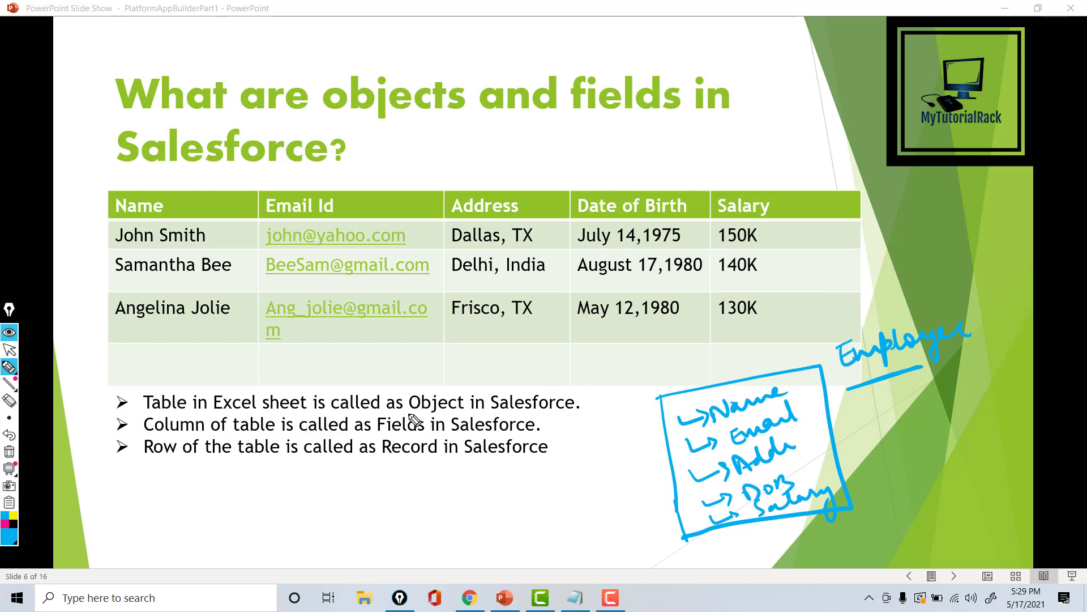
Step: Underline "Object" in the first bullet, and "Column of" and "Fields in Salesforce" in the second bullet
left_click_drag(410, 416, 486, 409)
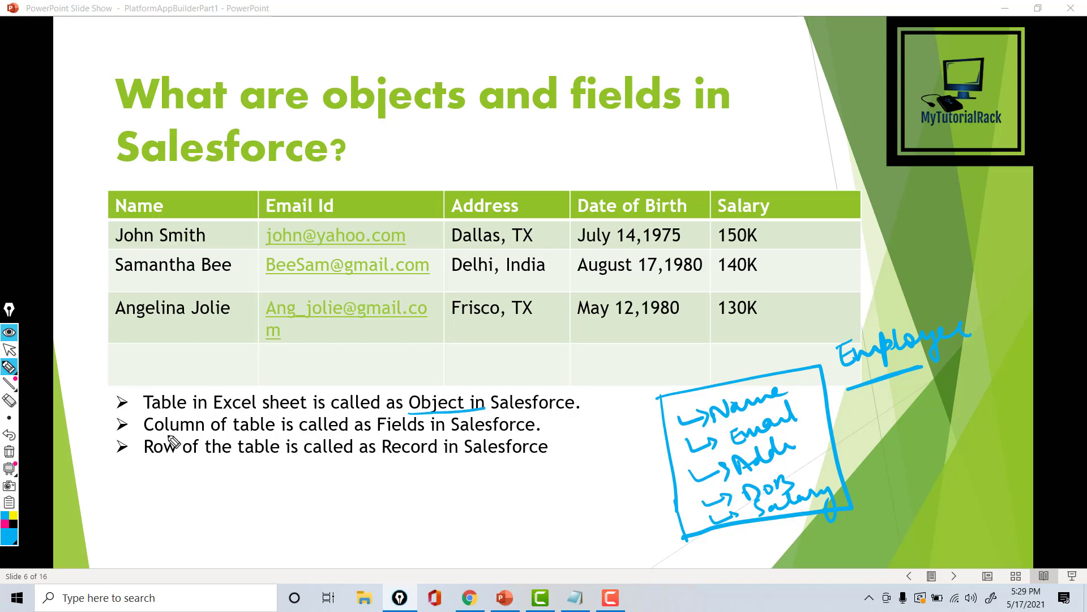
left_click_drag(154, 440, 243, 432)
left_click_drag(372, 437, 531, 428)
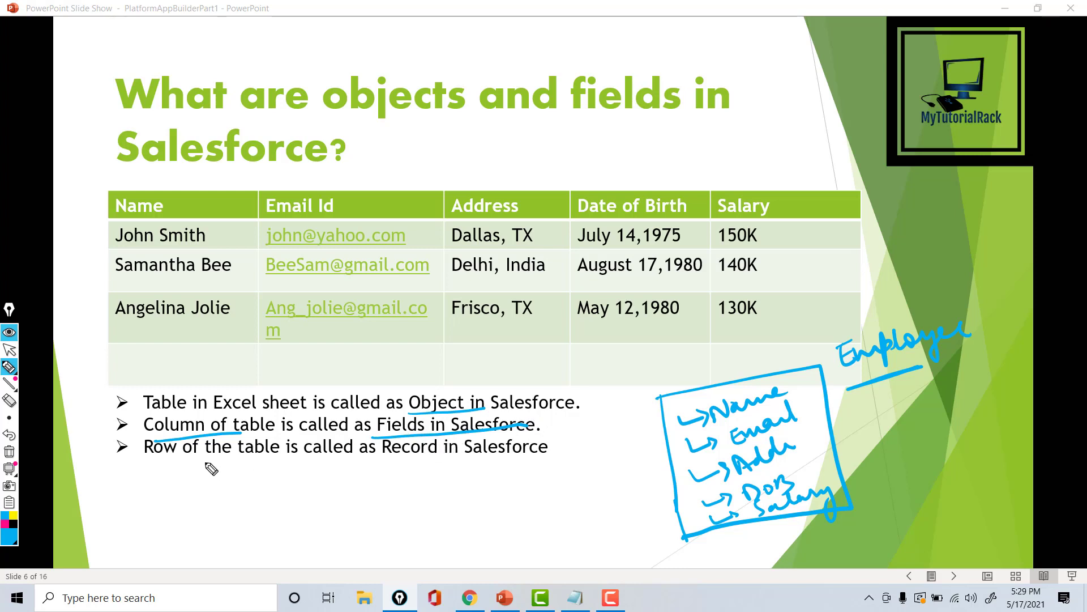
Step: Tick all three data rows of the table and underline "Record" in the last bullet
left_click_drag(81, 238, 112, 230)
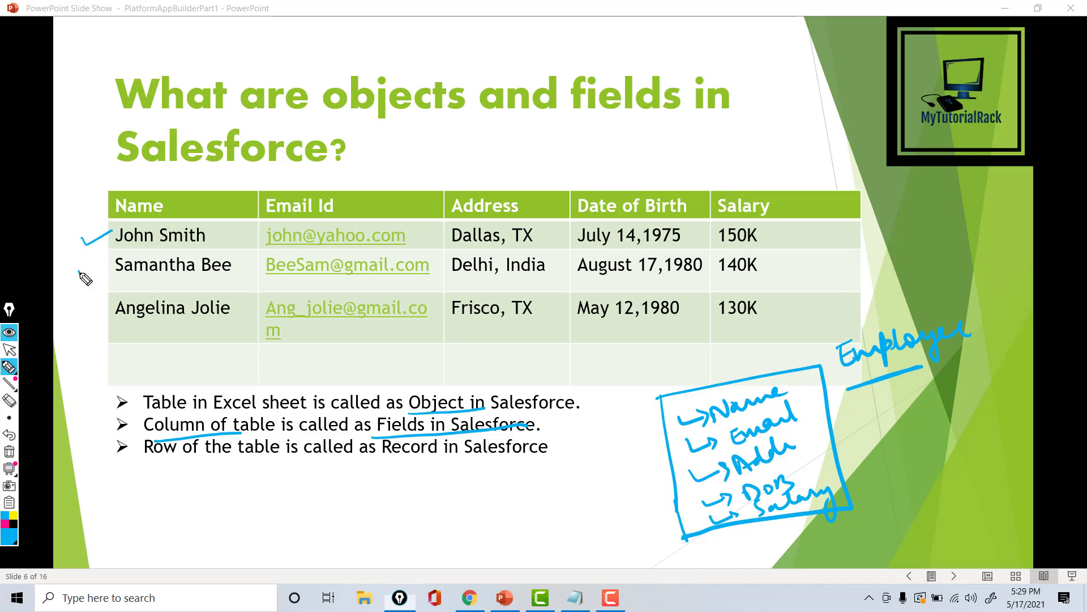
left_click_drag(79, 268, 103, 258)
mouse_move(78, 319)
left_mouse_down()
mouse_move(84, 326)
mouse_move(108, 308)
left_mouse_up()
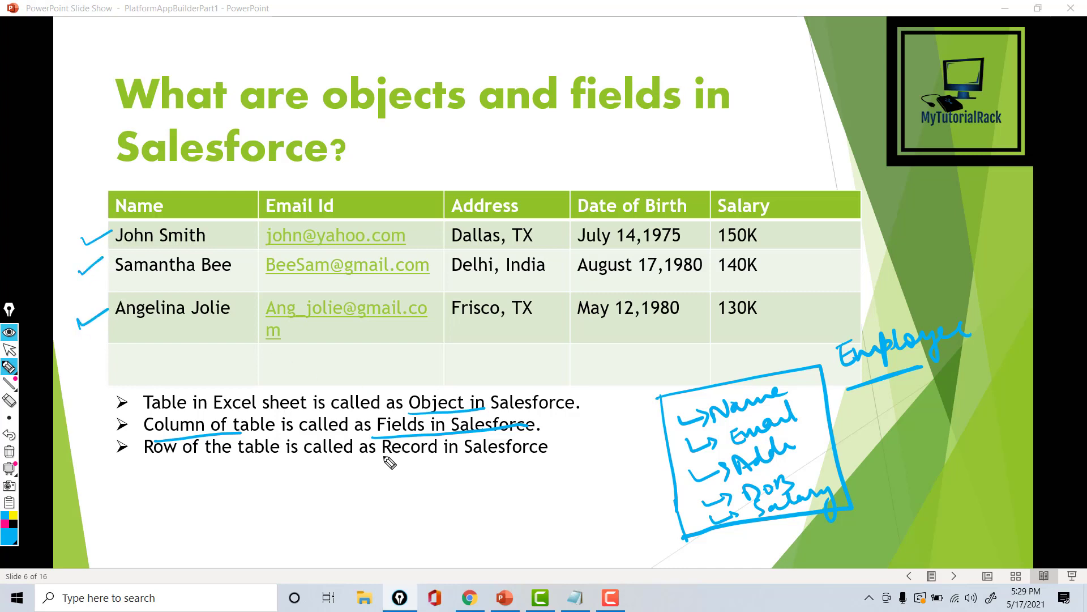
left_click_drag(371, 463, 465, 453)
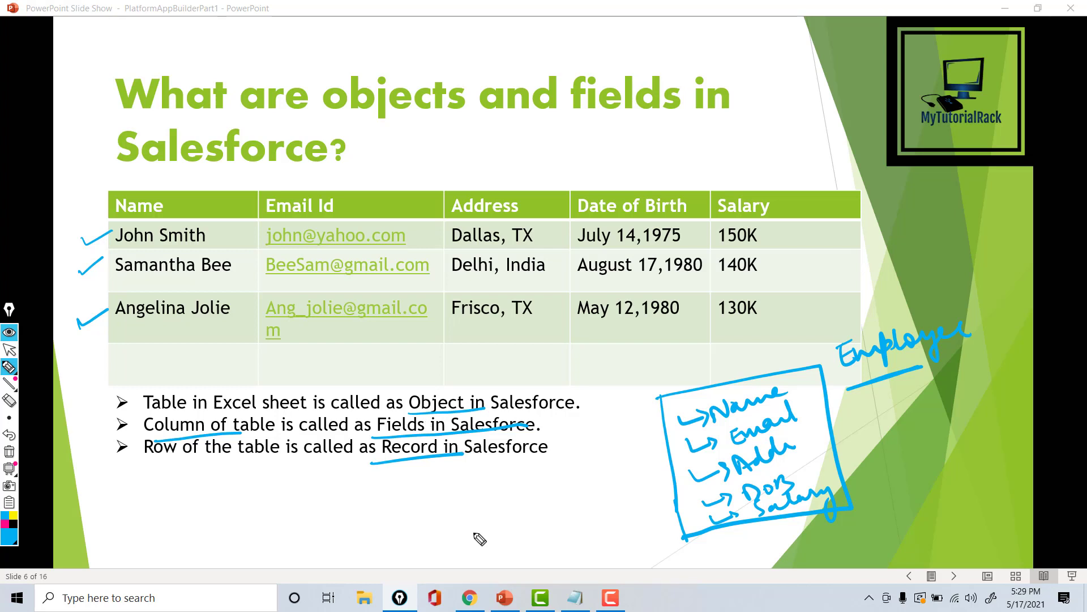
Step: Return from the pen to the normal pointer, clear all ink, and switch to Salesforce in Chrome
left_click(10, 350)
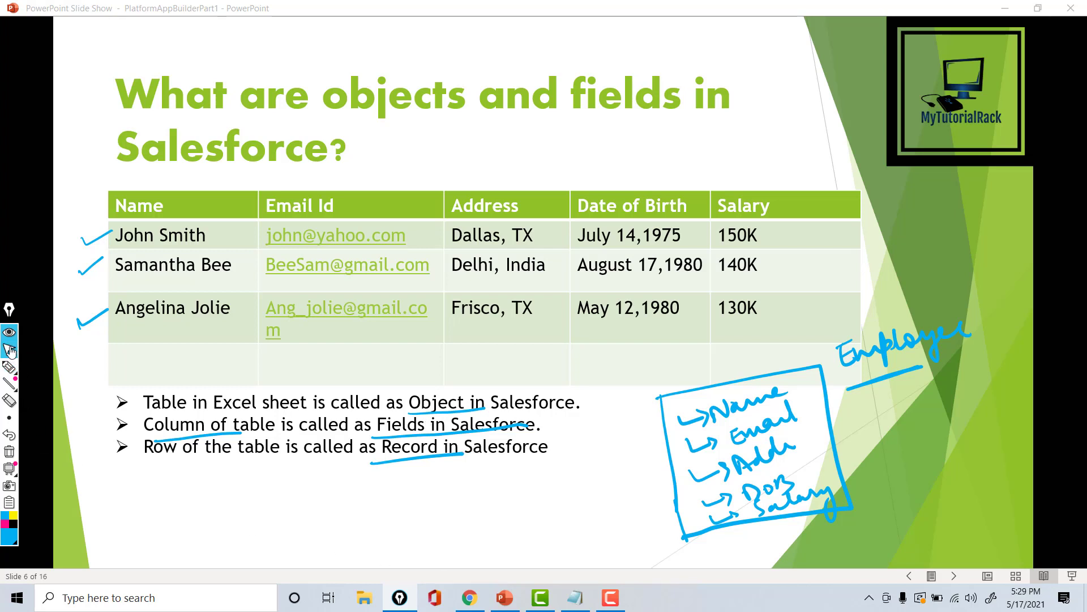
left_click(9, 452)
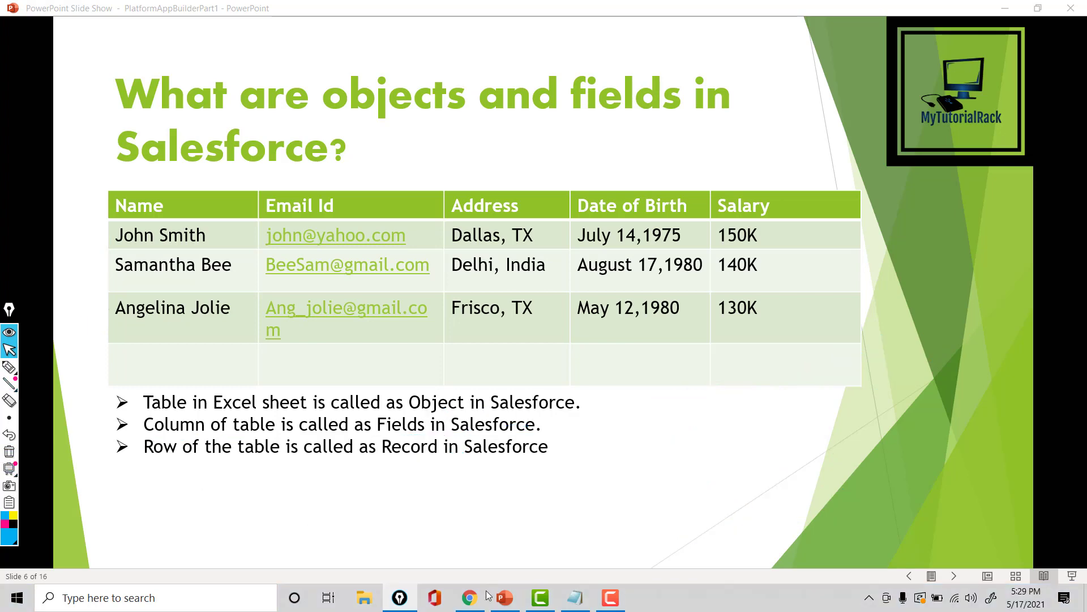
left_click(469, 598)
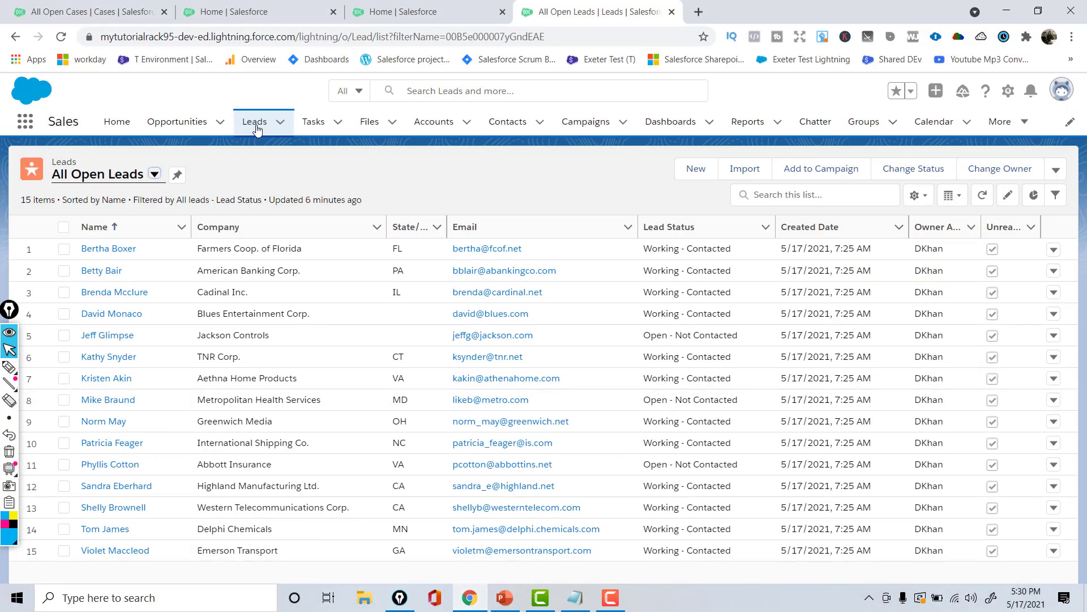
Step: Open the Accounts object and show the All Accounts list view
left_click(430, 122)
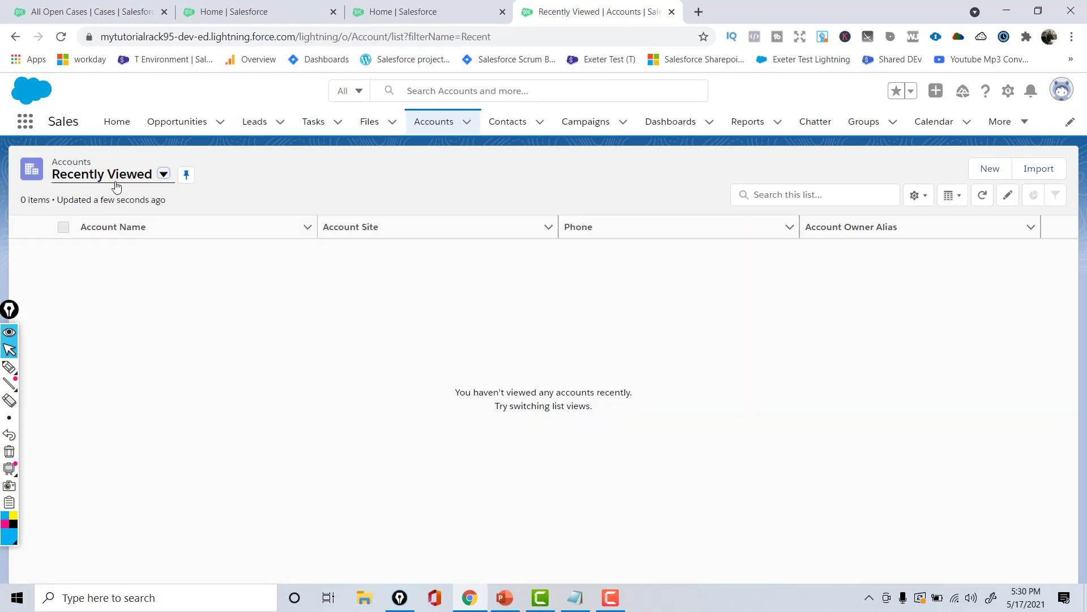
left_click(164, 174)
left_click(112, 224)
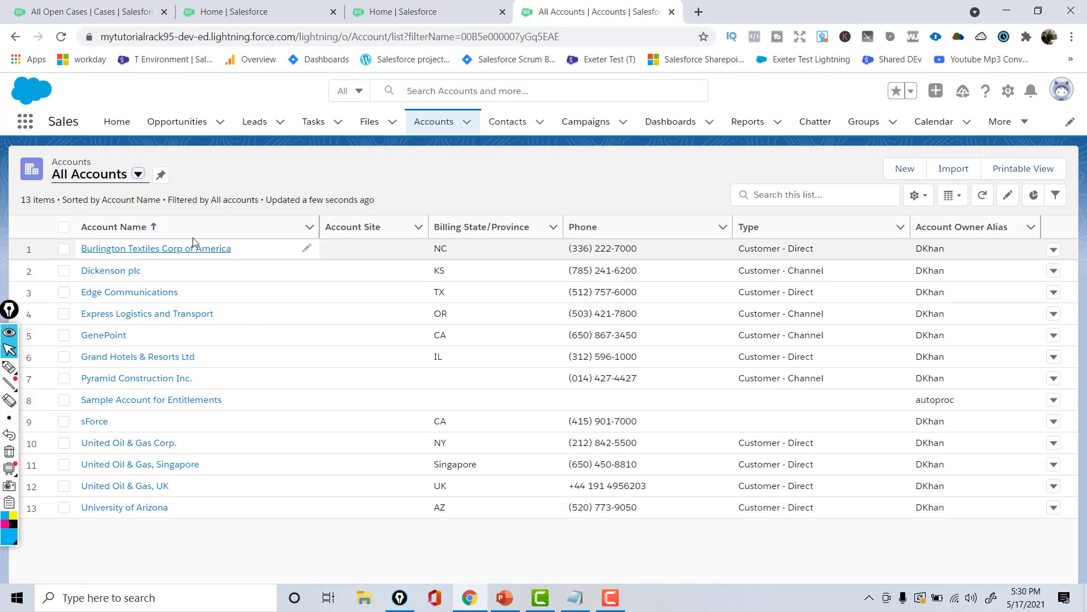
Step: Open the Burlington Textiles Corp of America account and look through the fields in its details
left_click(163, 249)
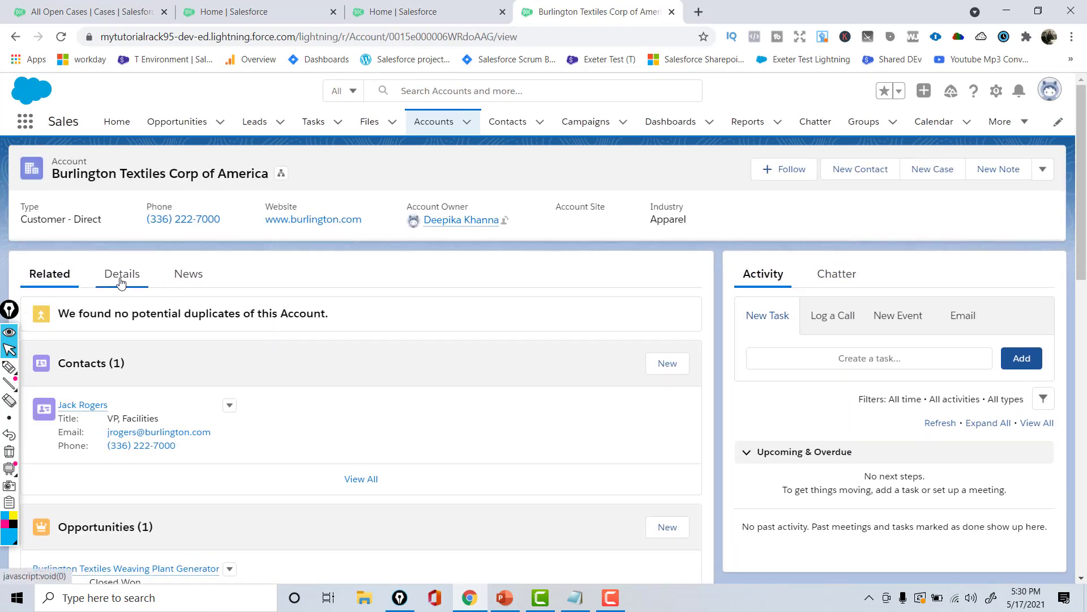
left_click(121, 282)
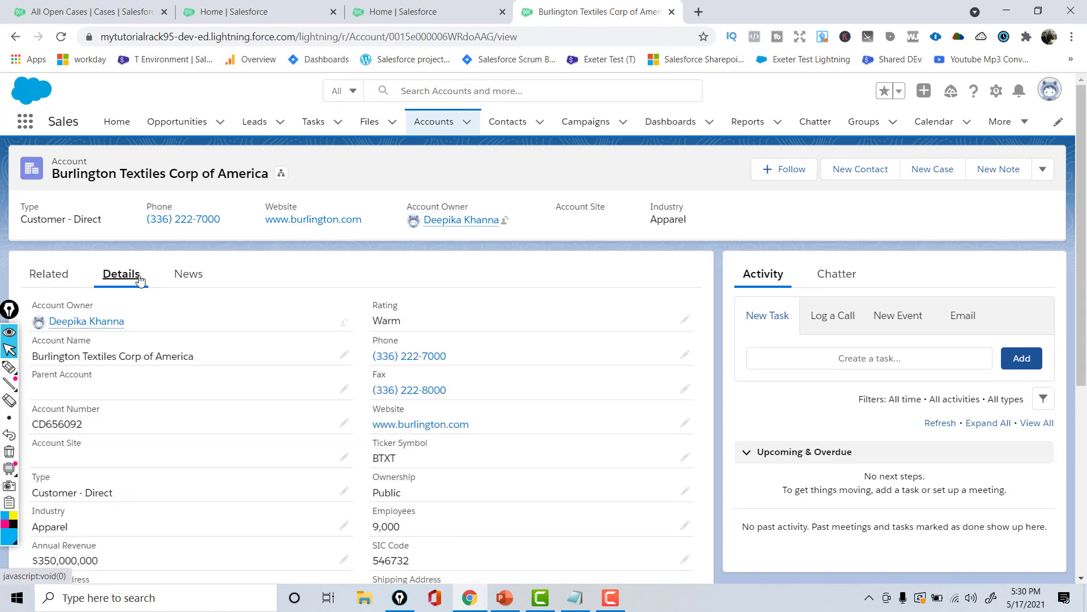
left_click_drag(1084, 210, 1084, 256)
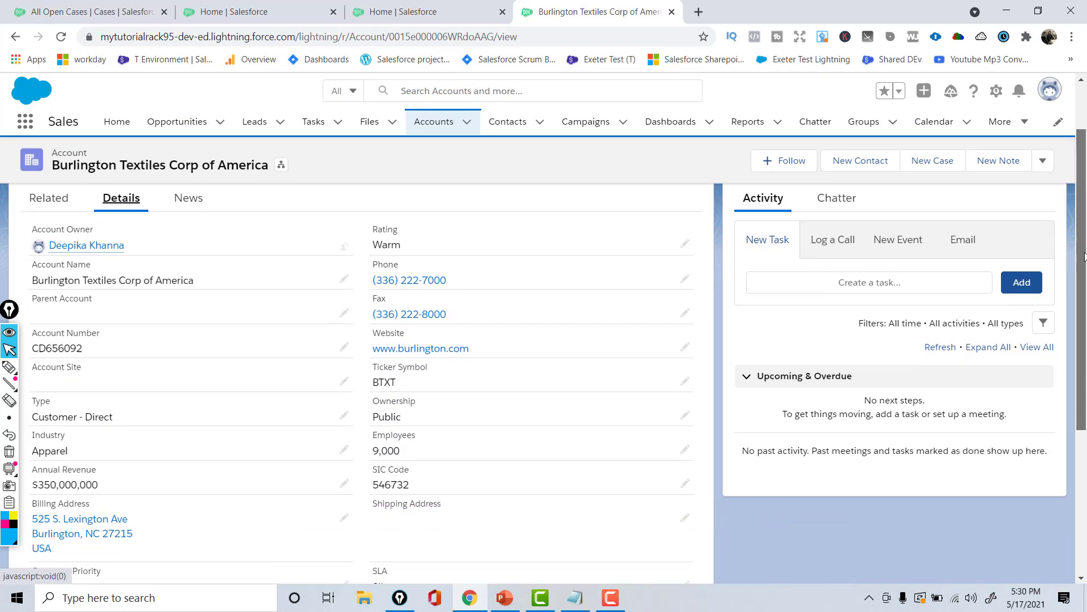
scroll(1084, 256, "down", 1)
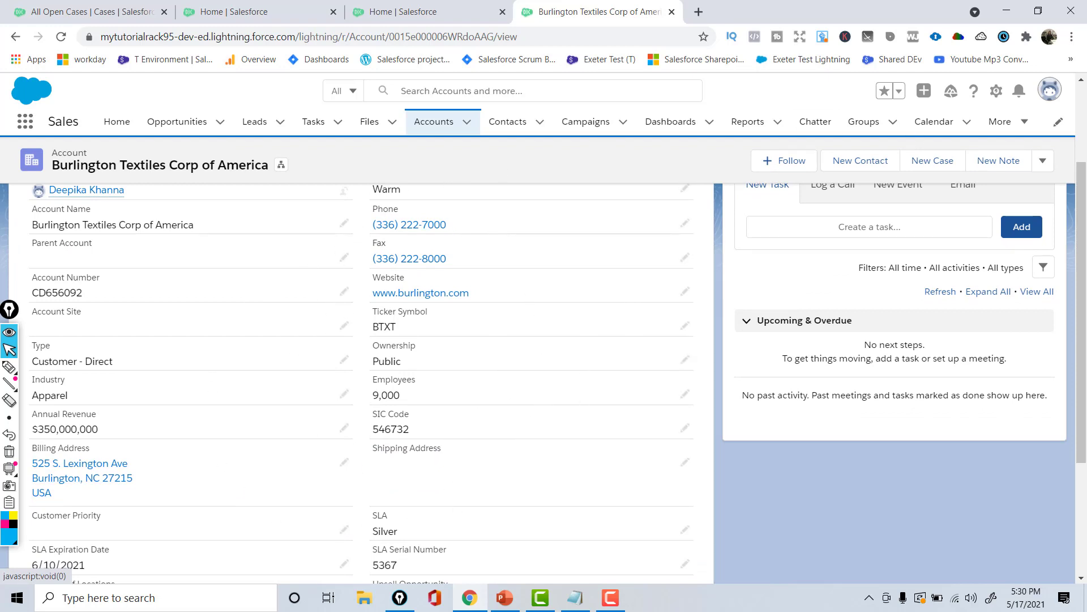
scroll(923, 171, "up", 3)
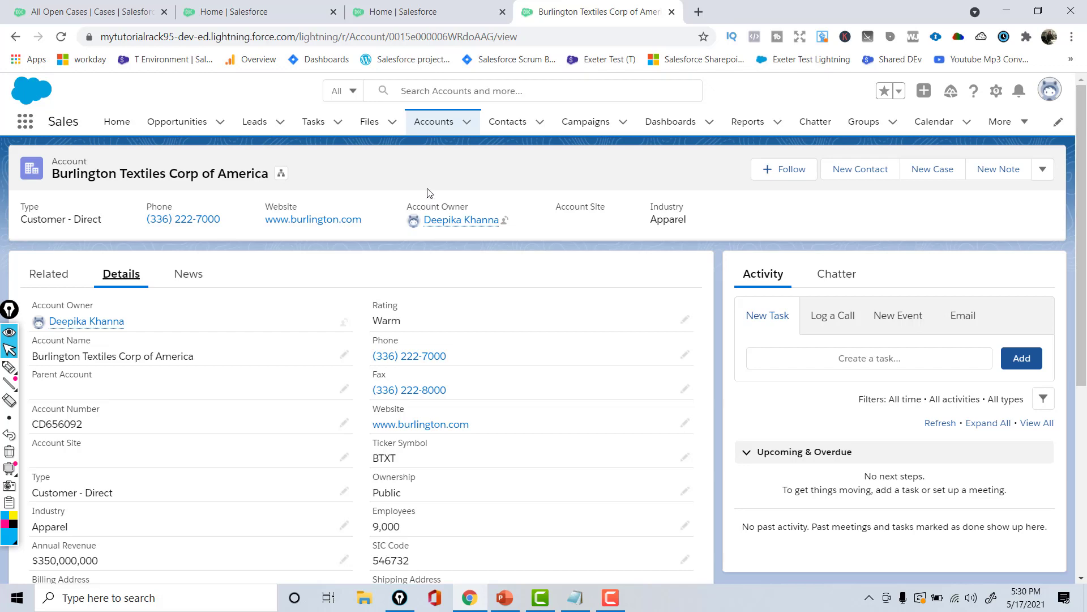
Step: Return to the Accounts list and open a blank New Account form
left_click(437, 120)
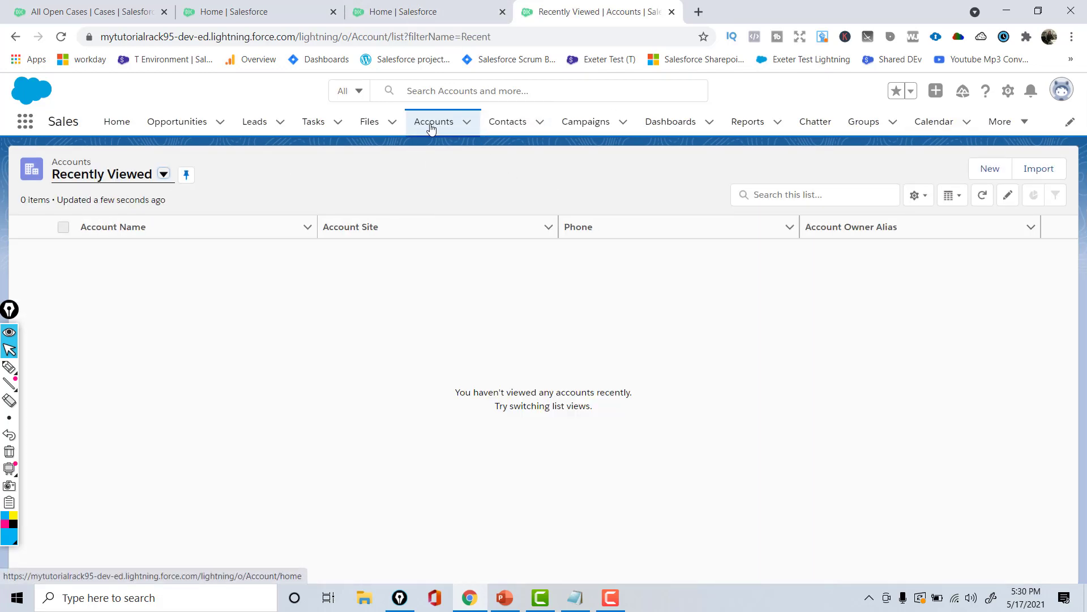
left_click(992, 171)
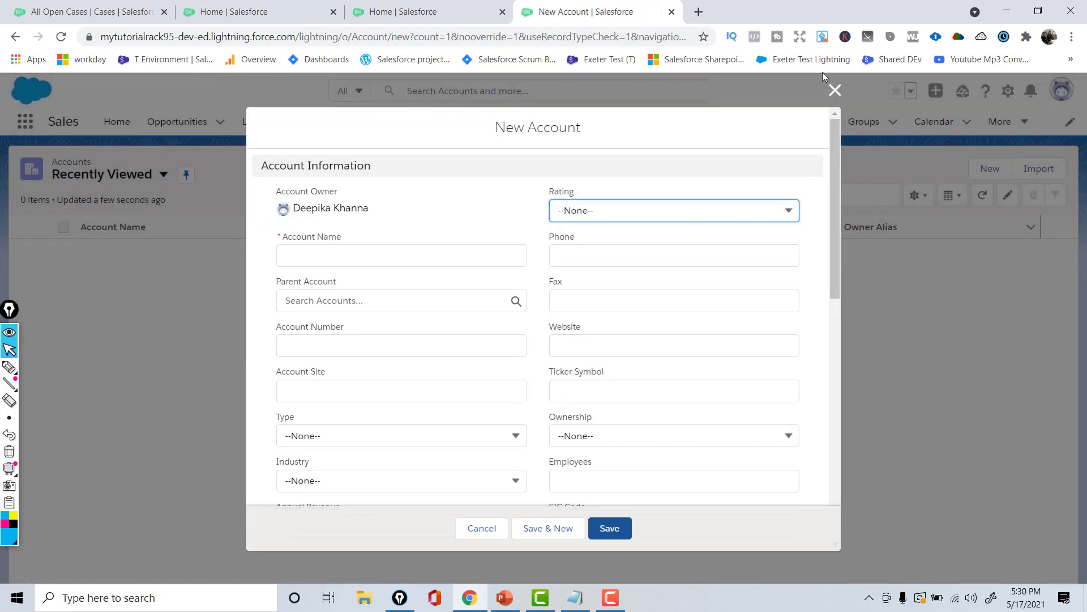
left_click(835, 90)
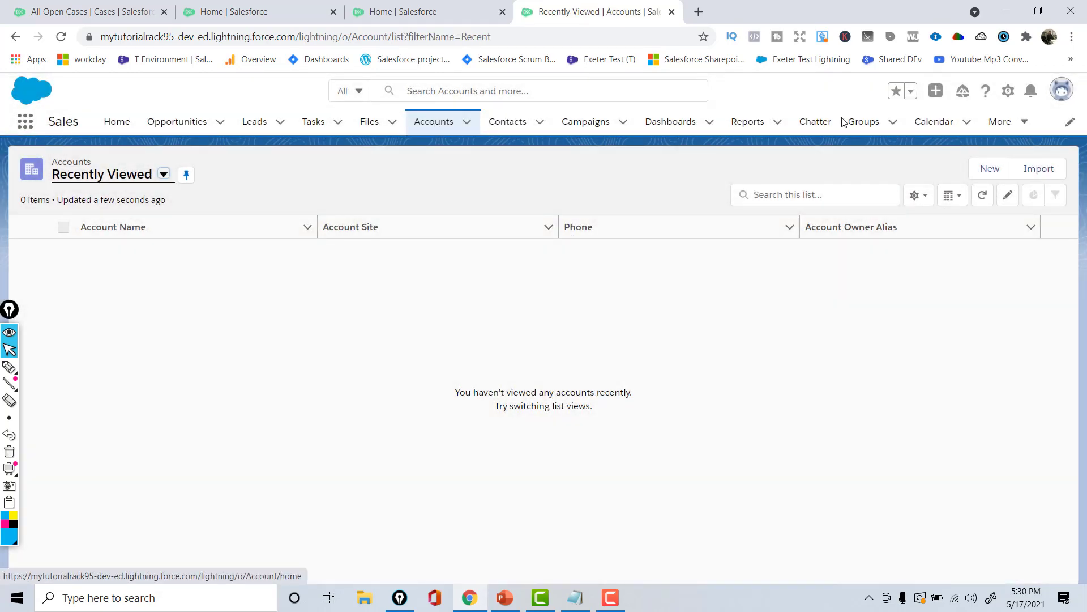
left_click(992, 171)
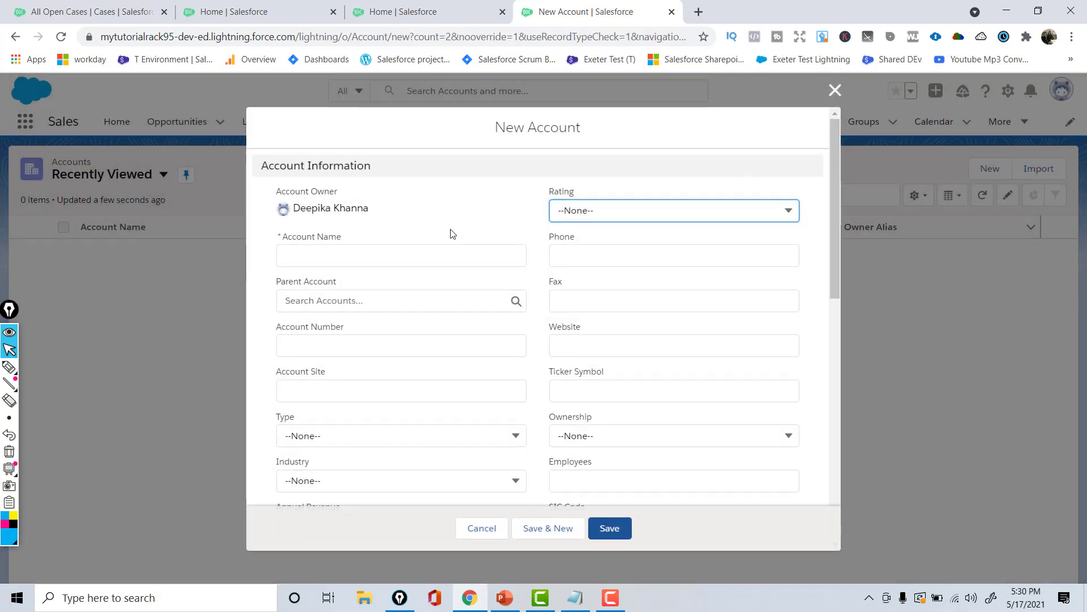
Step: Enter the account name and account number in the New Account form and set the Rating to Hot
left_click(340, 264)
type("M")
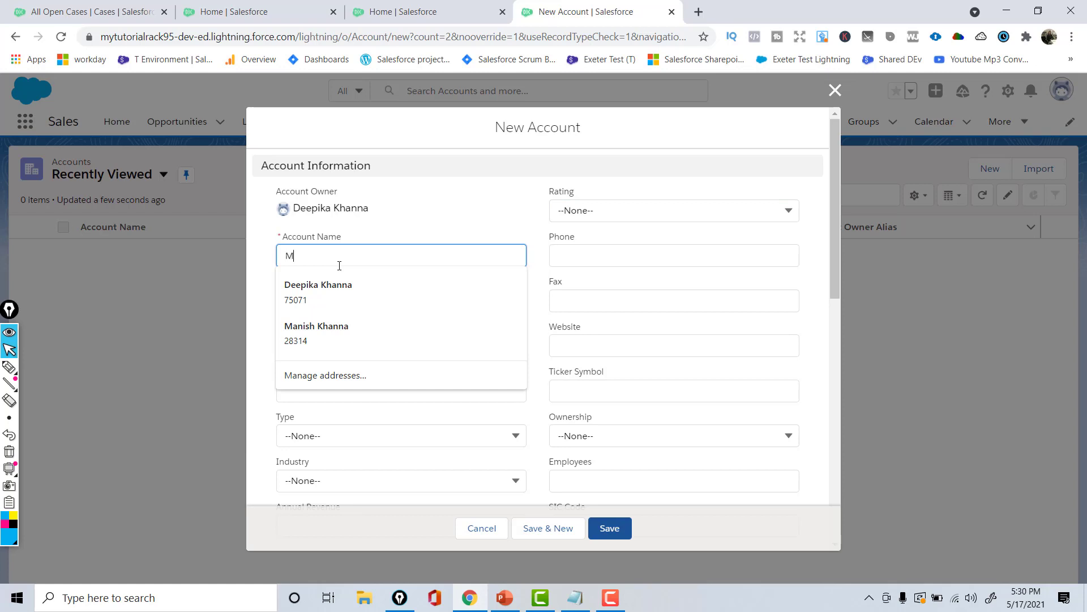
type("ytutorialrack Deepika 1")
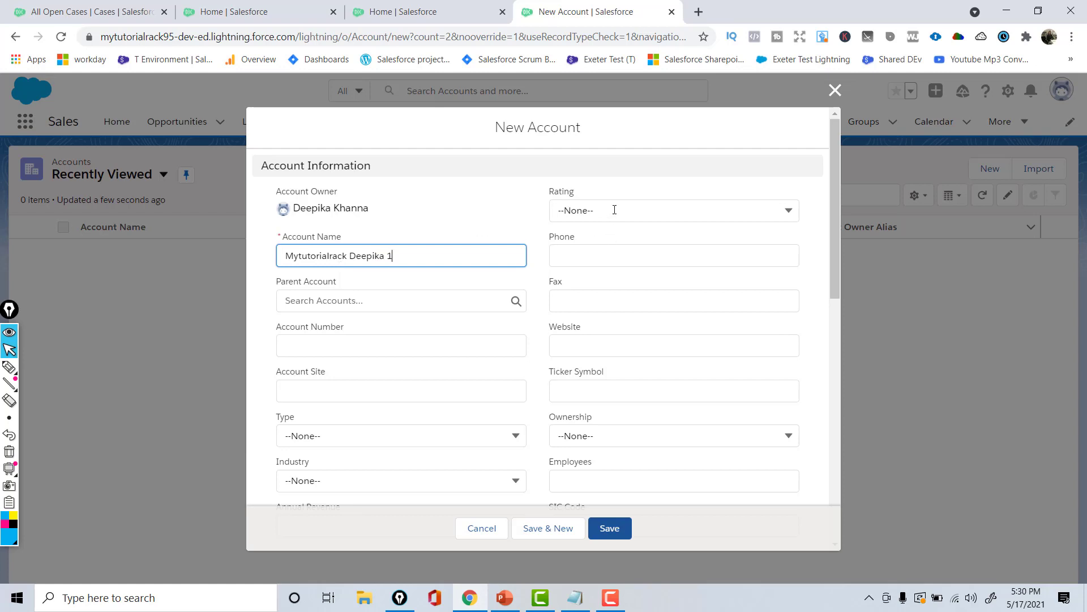
left_click(615, 210)
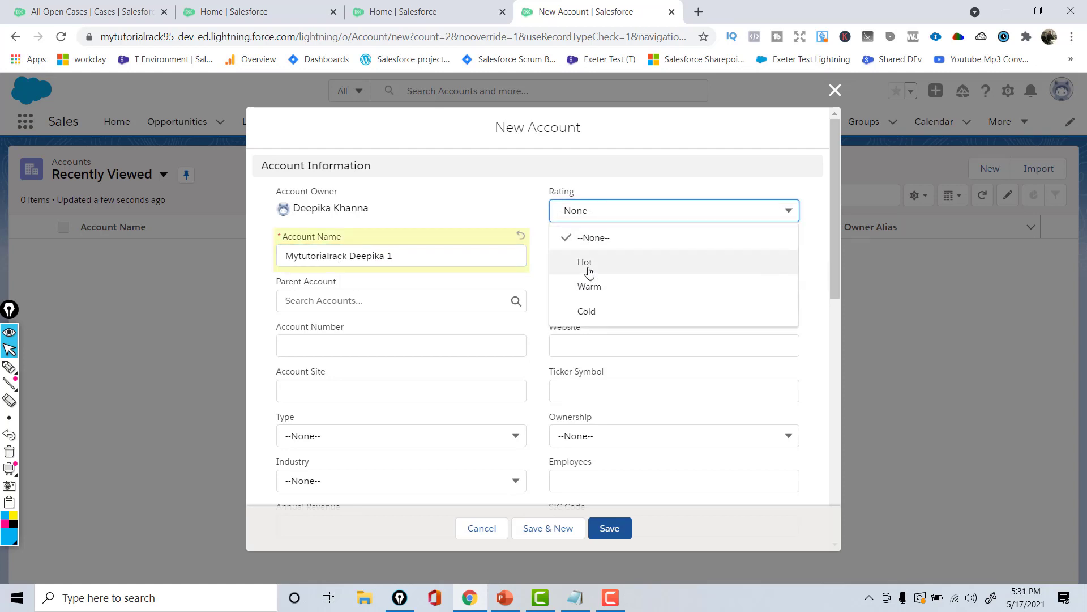
left_click(589, 270)
left_click(403, 335)
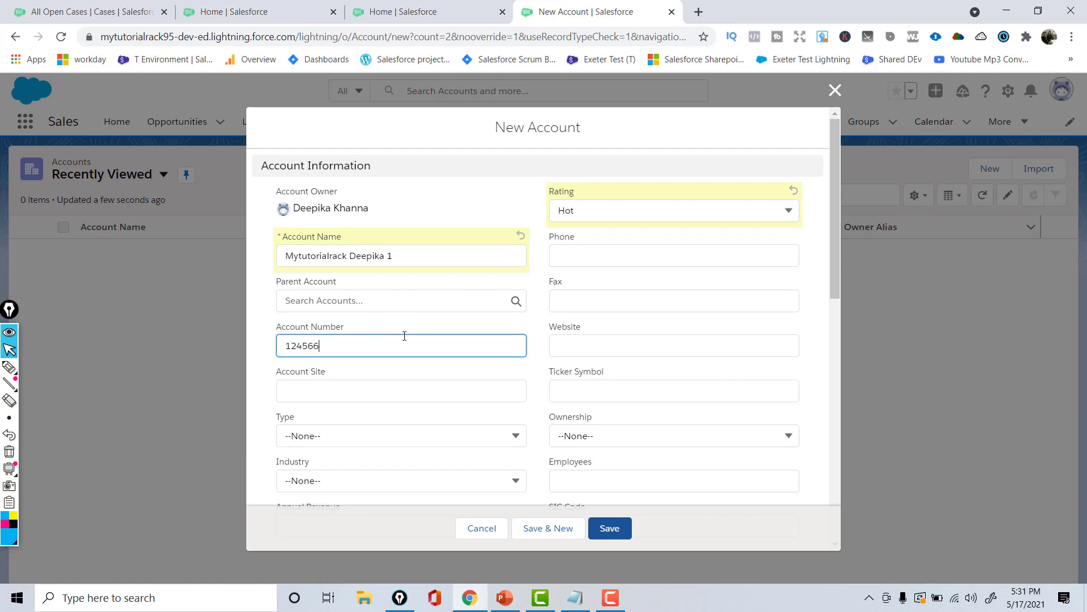
Step: Set the new account's Type to Customer - Direct and its Industry to Education
left_click(365, 441)
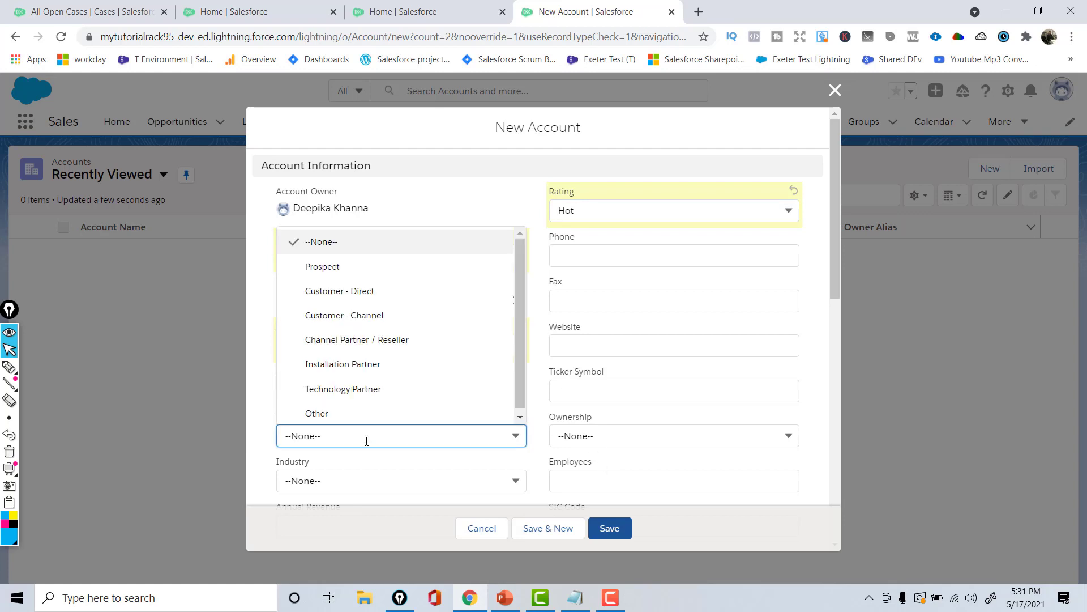
left_click(380, 289)
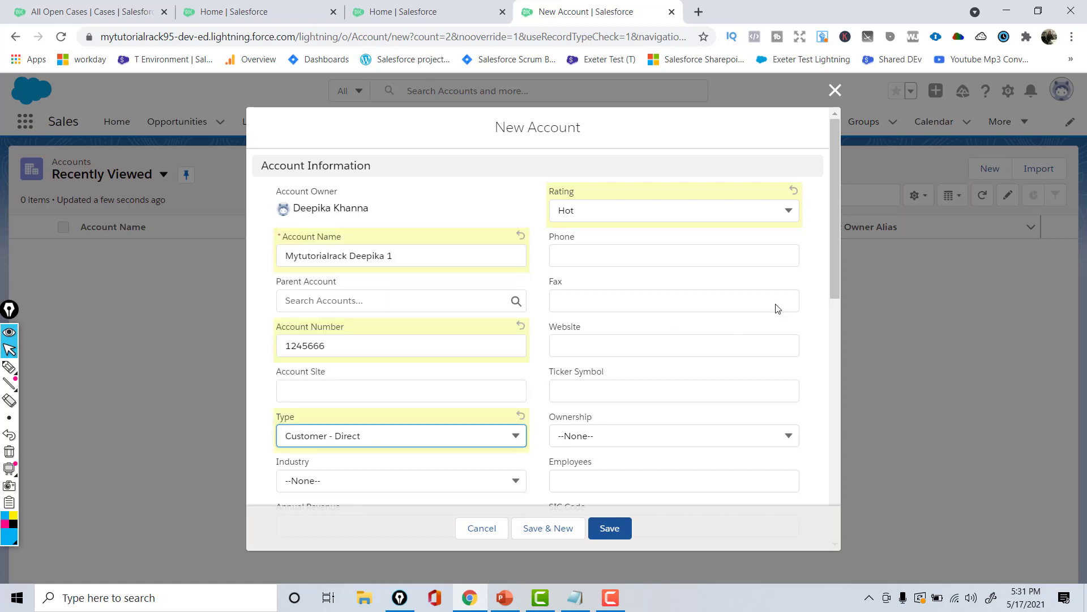
left_click(488, 482)
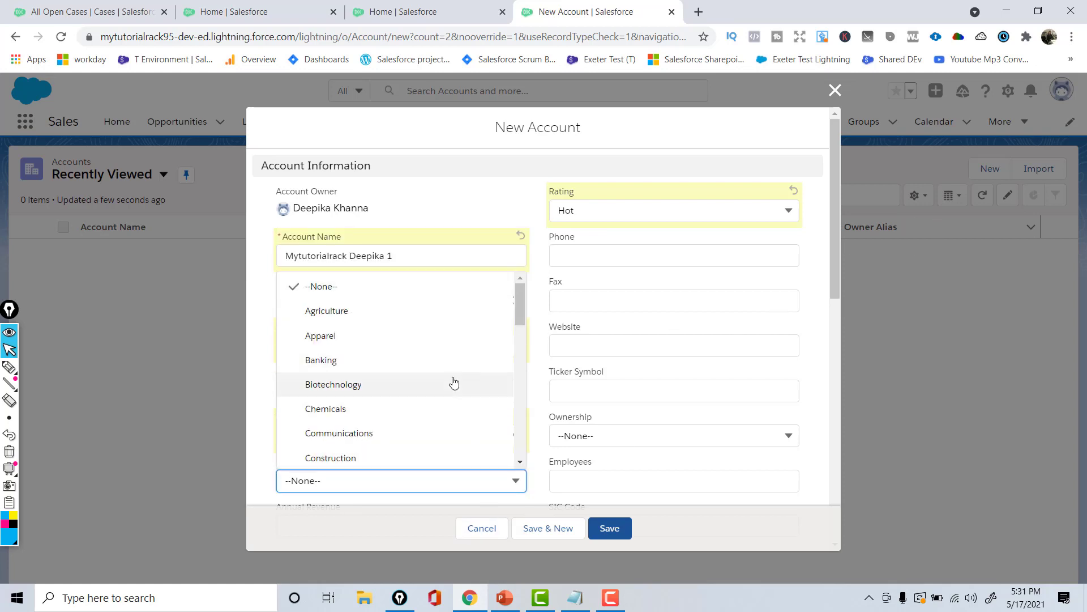
left_click_drag(521, 308, 522, 338)
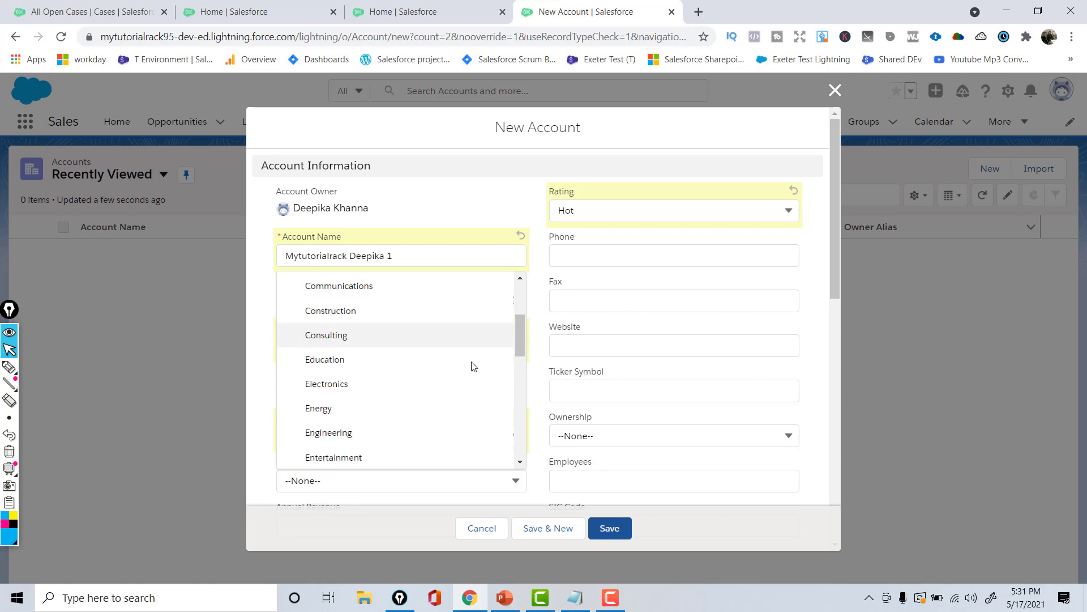
left_click(393, 365)
Step: Set the Ticker Symbol to MYT and save the new account
scroll(839, 285, "down", 3)
left_click(604, 190)
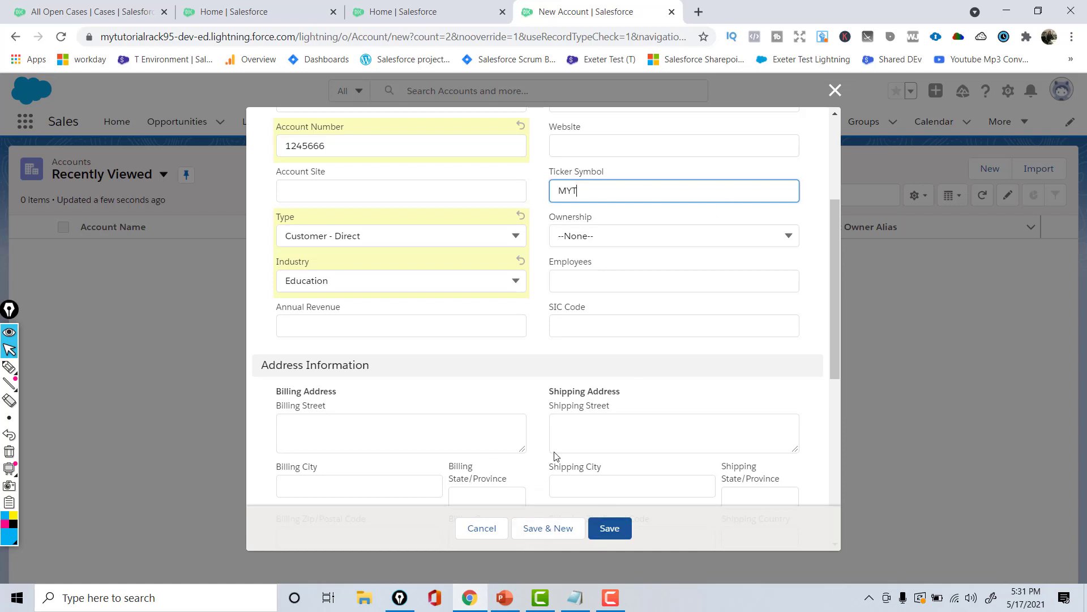
scroll(838, 289, "down", 5)
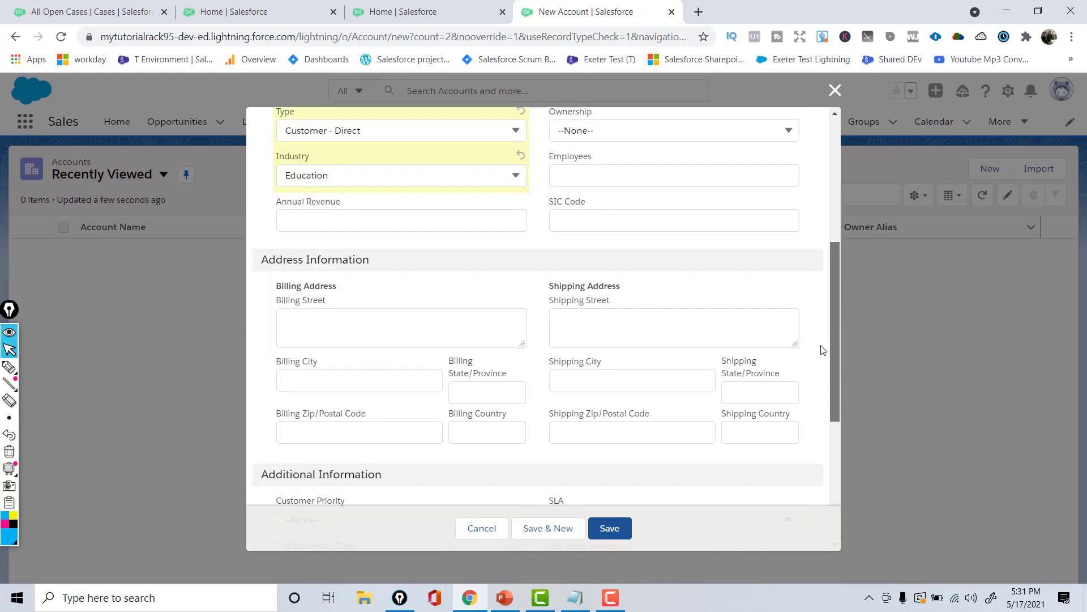
left_click(609, 528)
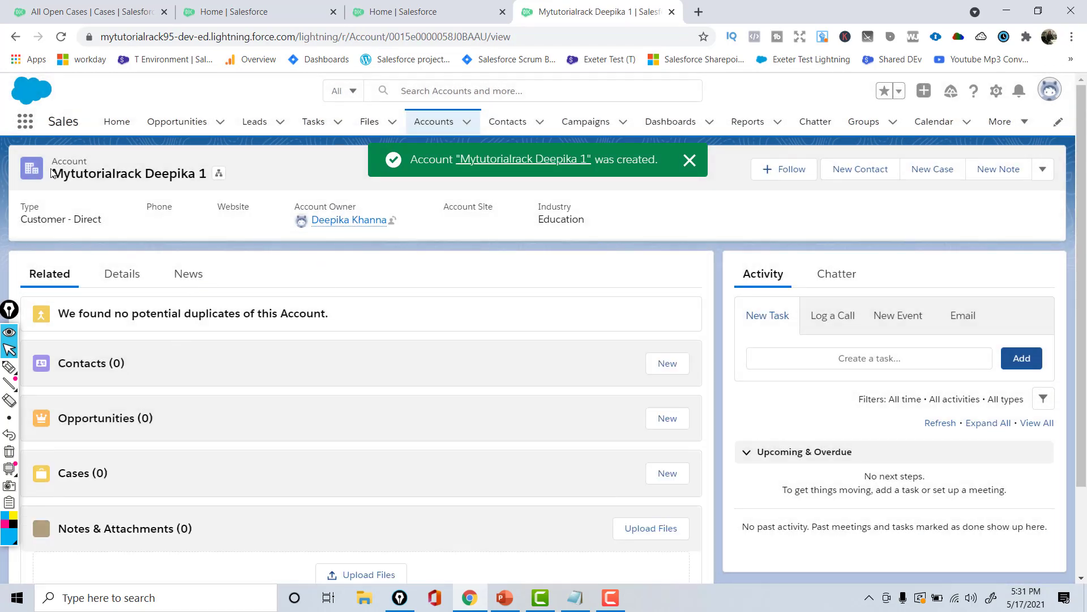
Step: Highlight the saved account's title, return to the Accounts object and show the All Accounts list view
left_click_drag(73, 178, 196, 171)
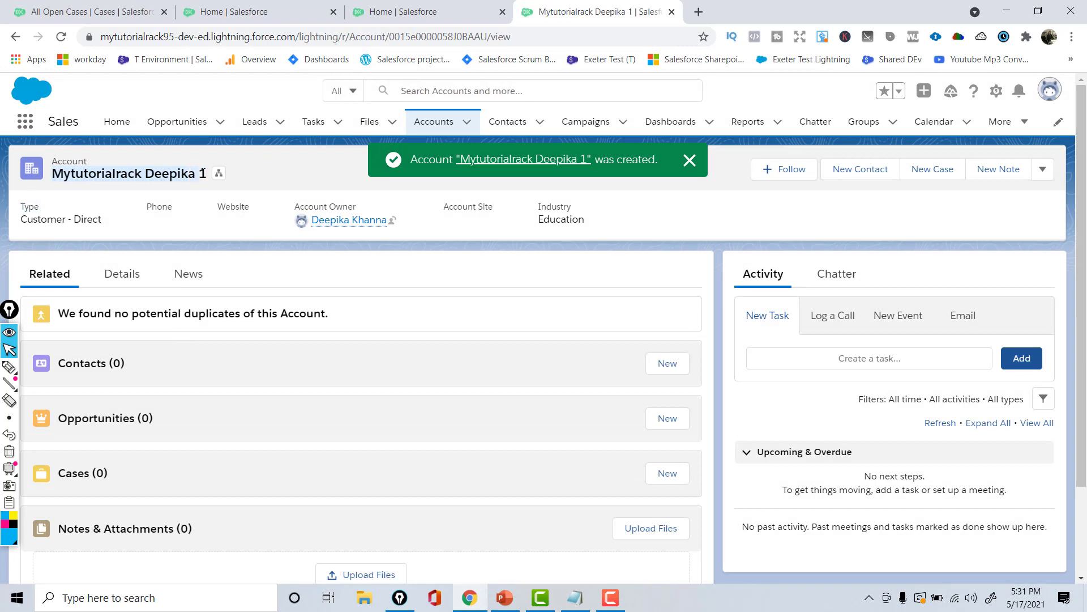
left_click(435, 121)
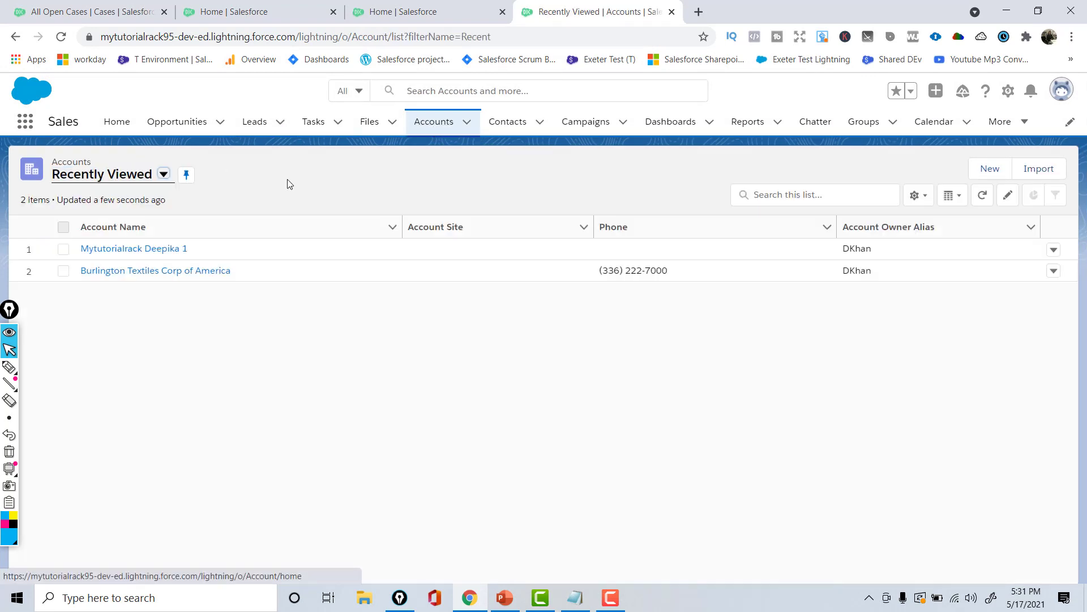
left_click(163, 174)
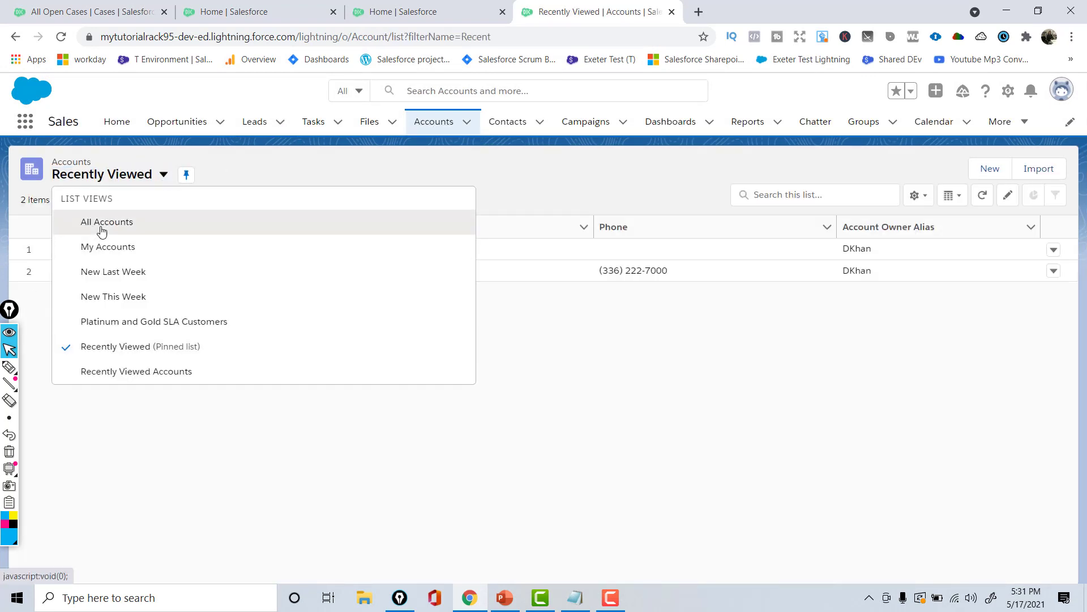
left_click(89, 224)
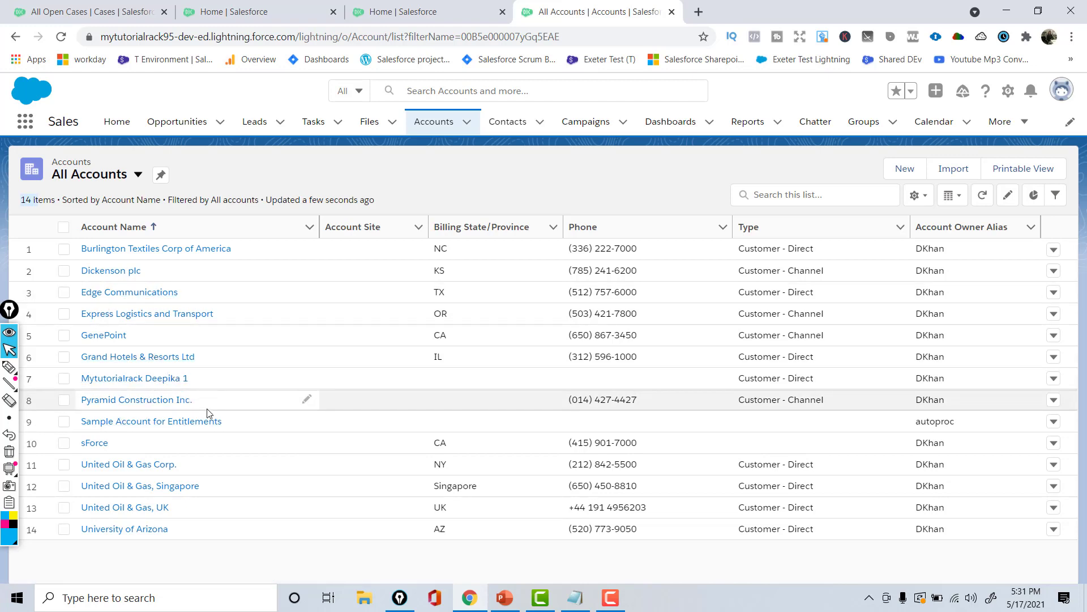
Step: Open another blank New Account form, look through its fields and close it without saving
left_click(905, 176)
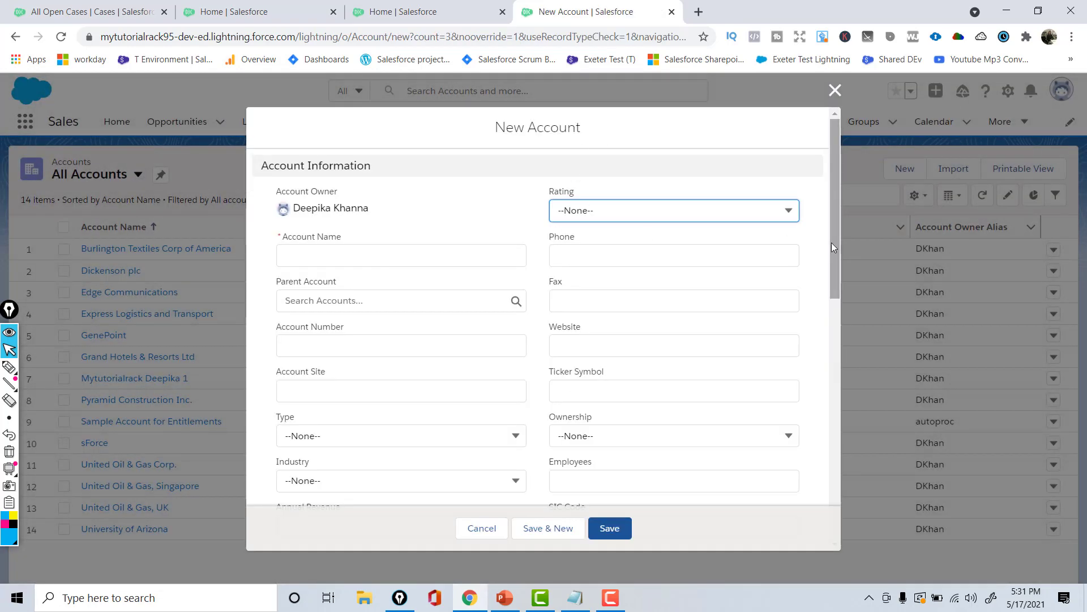
left_click_drag(831, 243, 845, 108)
left_click(835, 90)
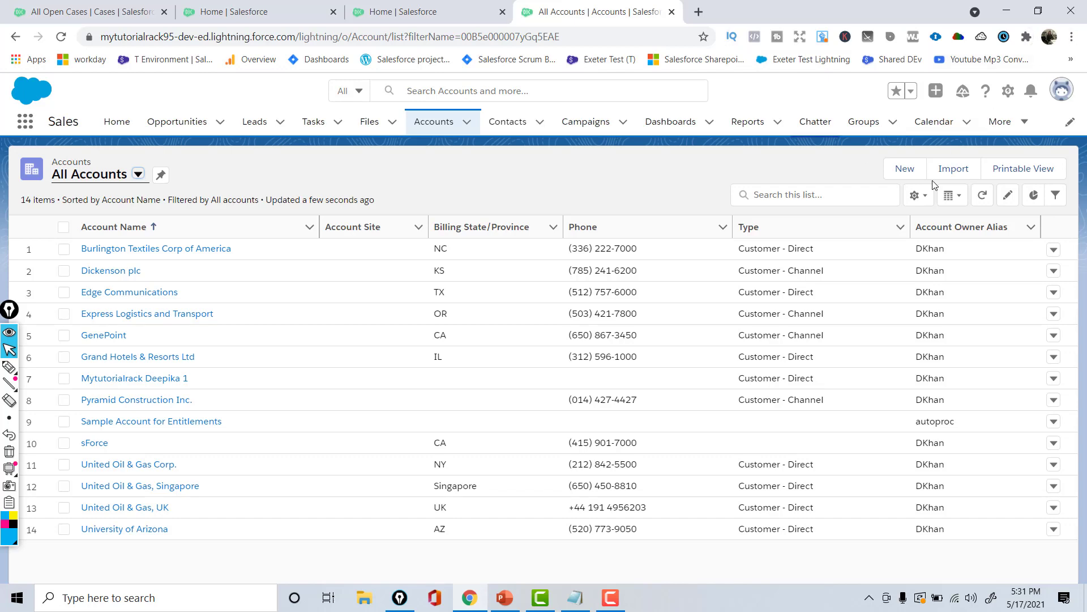
Step: Open the Salesforce Setup home page in a new browser tab
left_click(1010, 91)
left_click(974, 134)
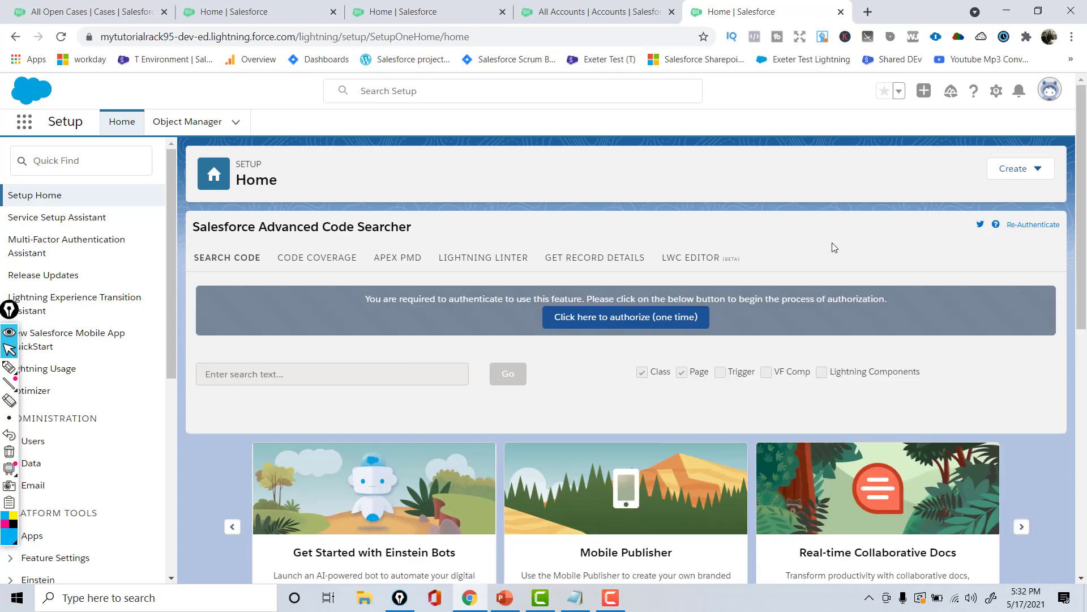
left_click(997, 91)
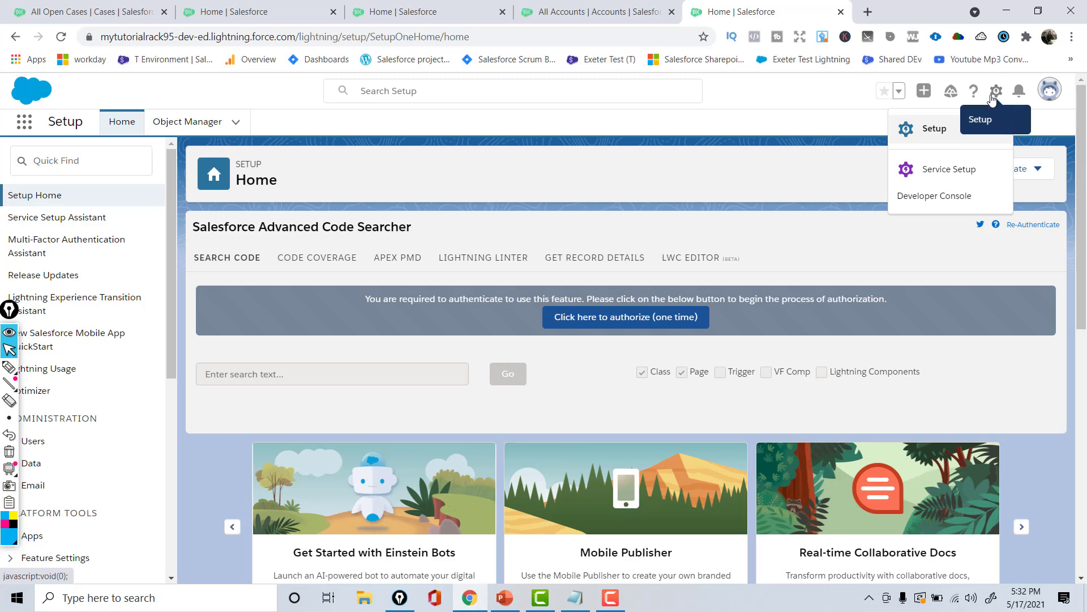
left_click(933, 130)
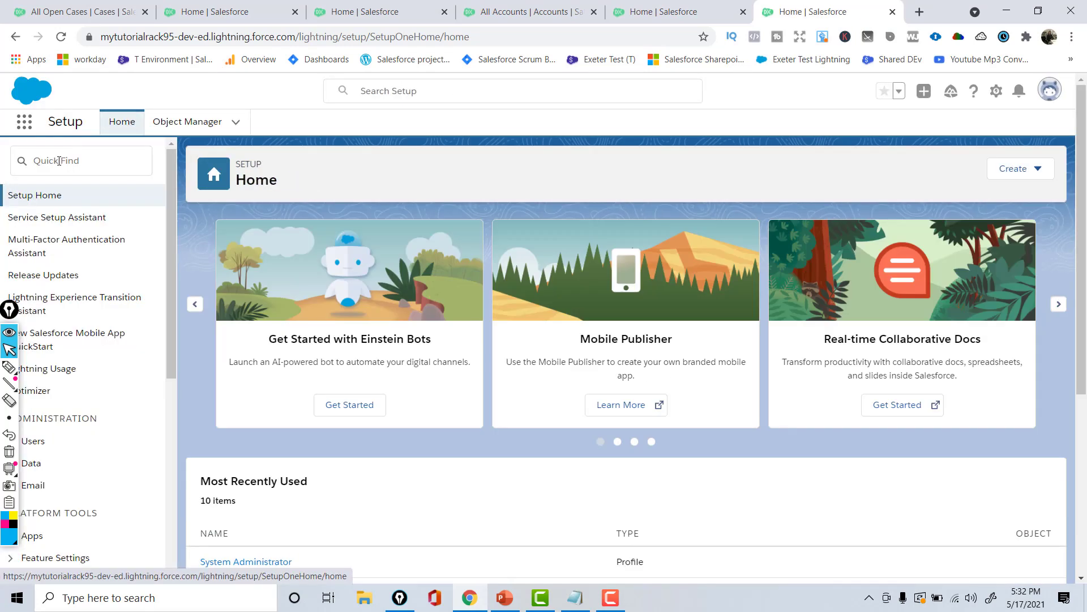
Step: Search Setup for "schema bu" and open Schema Builder
left_click(59, 161)
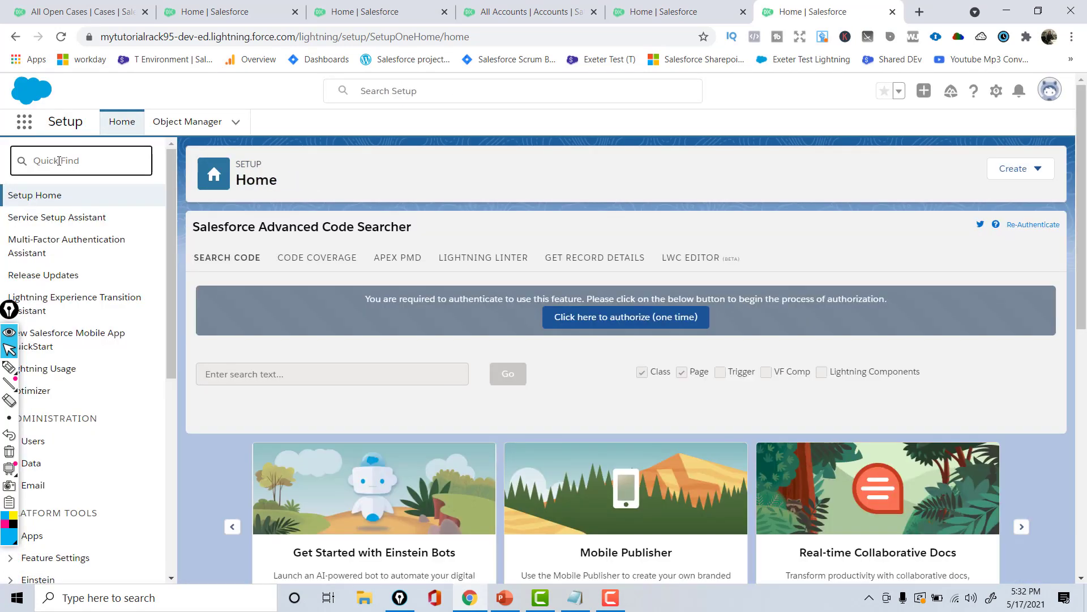
type("schema bu")
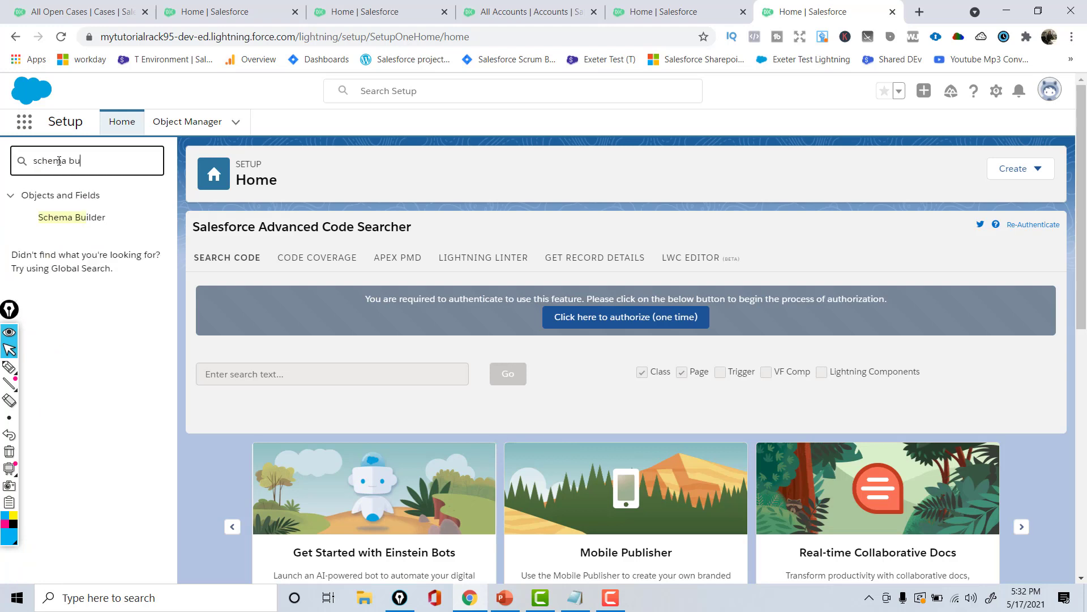
double_click(50, 161)
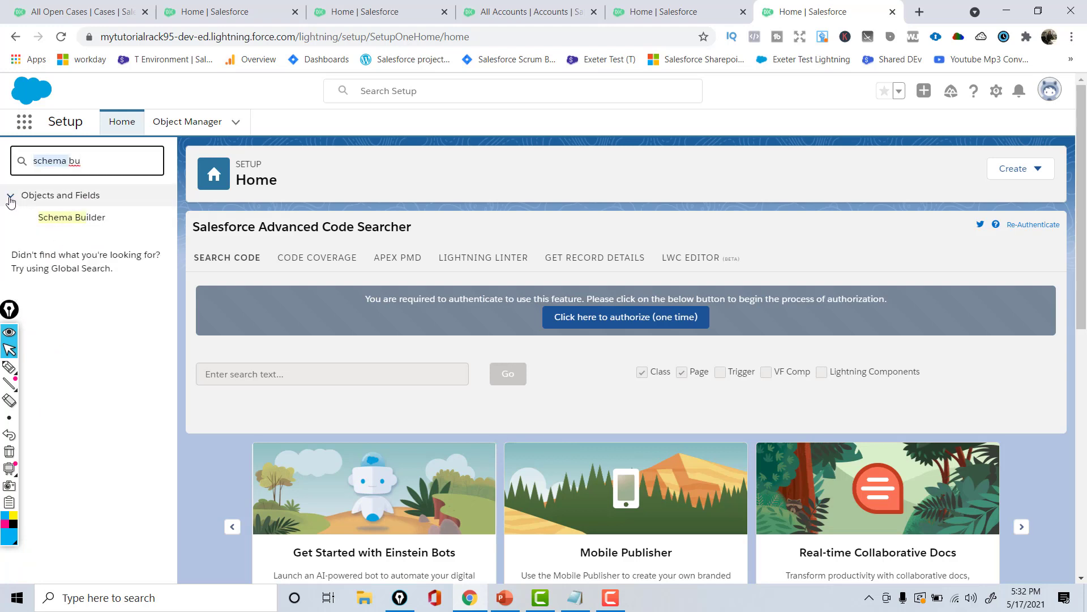
left_click(69, 221)
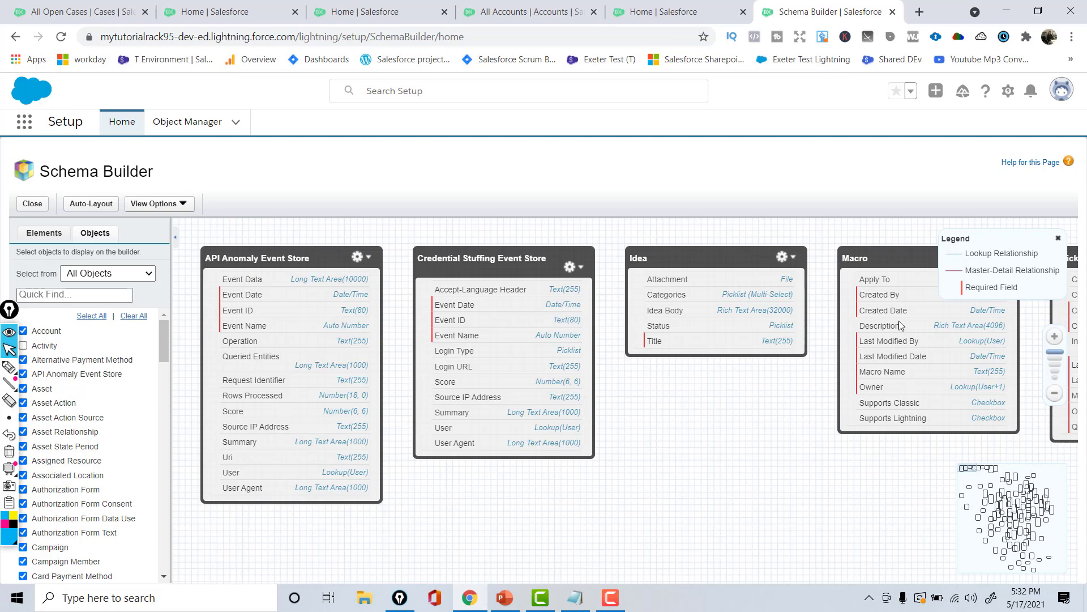
Step: Hide the legend and clear every object from the Schema Builder canvas except Account
left_click(1058, 238)
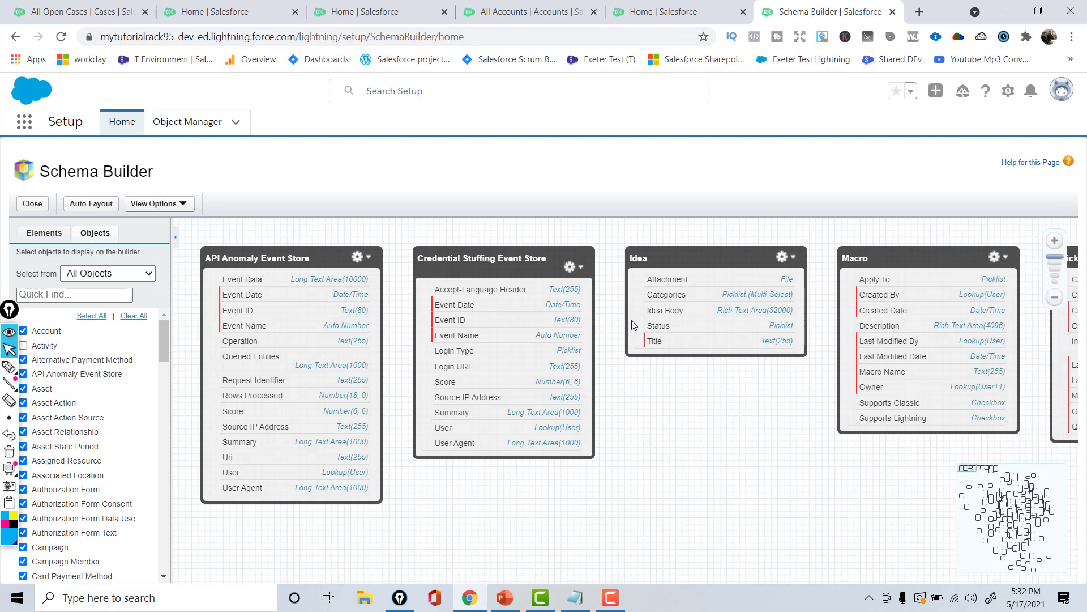
left_click(140, 317)
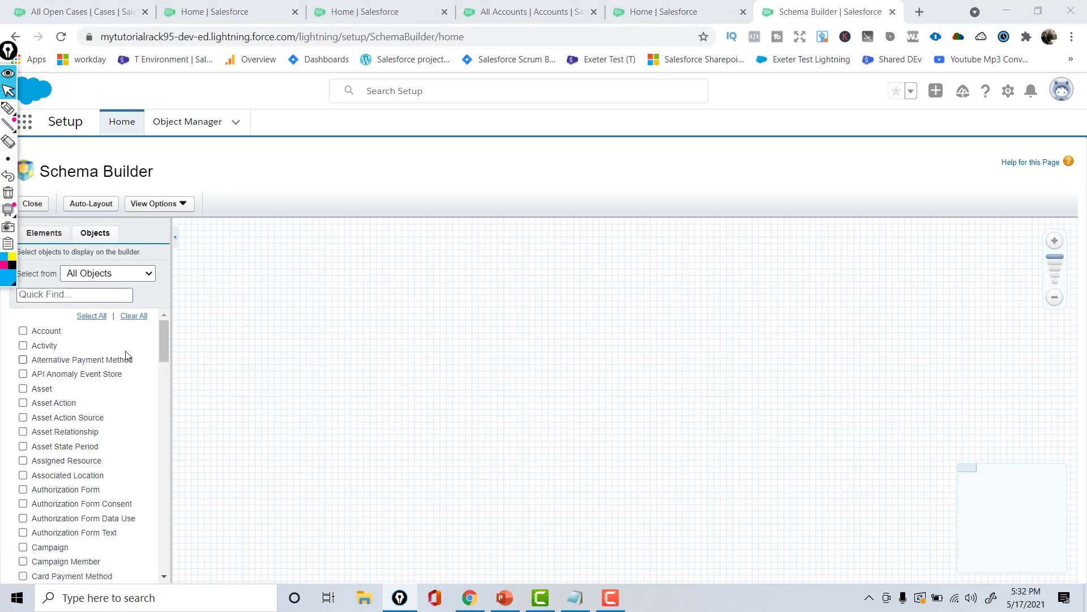
left_click(24, 332)
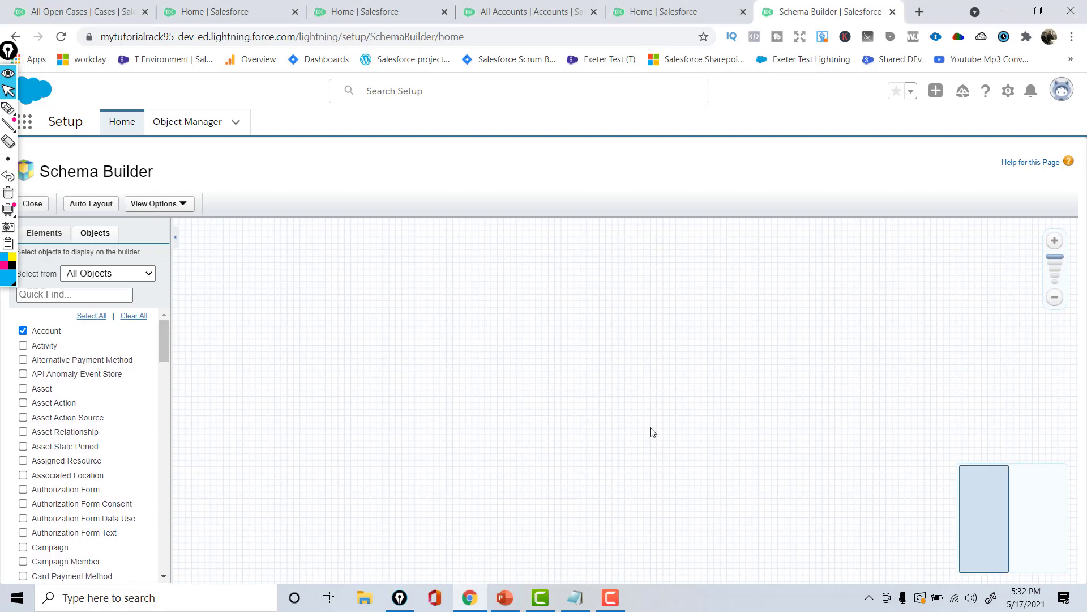
Step: Move the Account box slightly up and to the left on the canvas and examine its list of fields
left_click_drag(1010, 539, 994, 487)
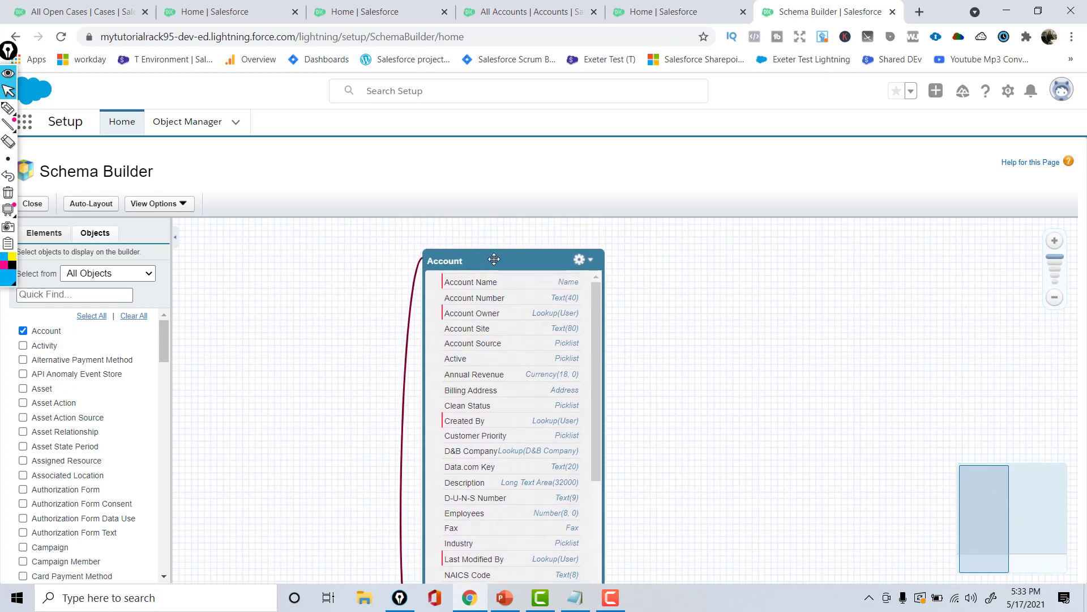
left_click_drag(493, 257, 485, 235)
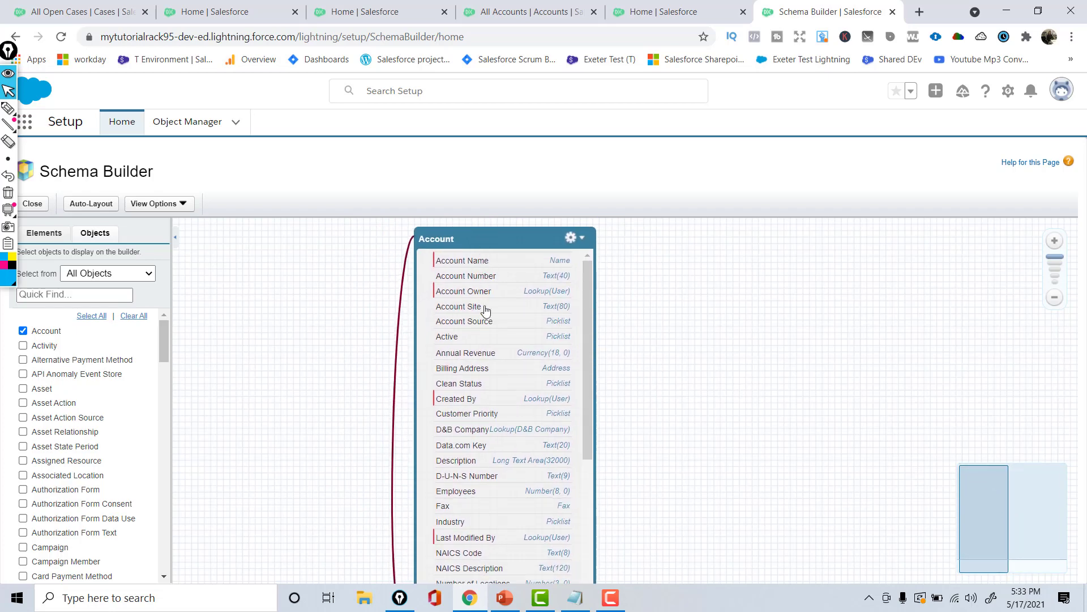
mouse_move(587, 318)
left_mouse_down()
mouse_move(586, 458)
mouse_move(587, 303)
mouse_move(588, 312)
left_mouse_up()
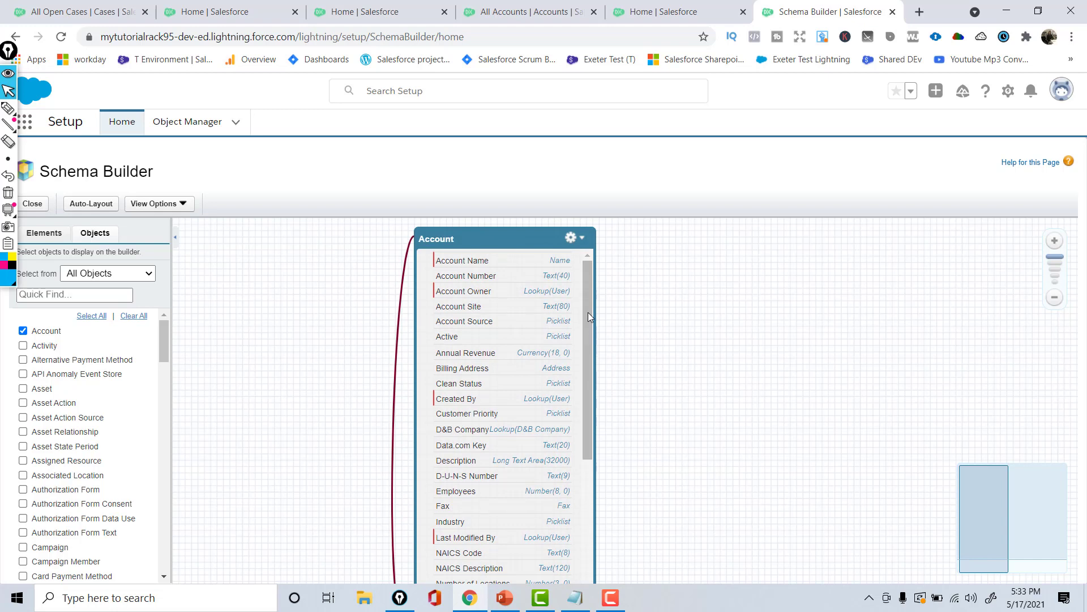
Step: With the annotation pen, draw a blue rectangle beside the Account box and handwrite "Account" above it
left_click(8, 108)
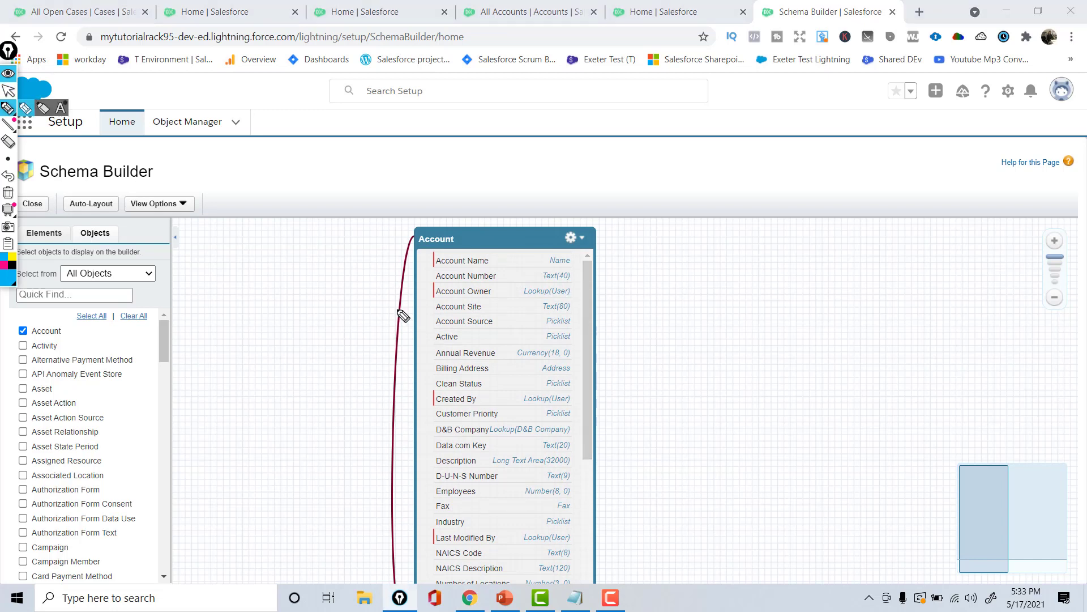
mouse_move(608, 197)
left_mouse_down()
mouse_move(607, 155)
mouse_move(899, 114)
mouse_move(901, 228)
mouse_move(612, 266)
mouse_move(607, 244)
left_mouse_up()
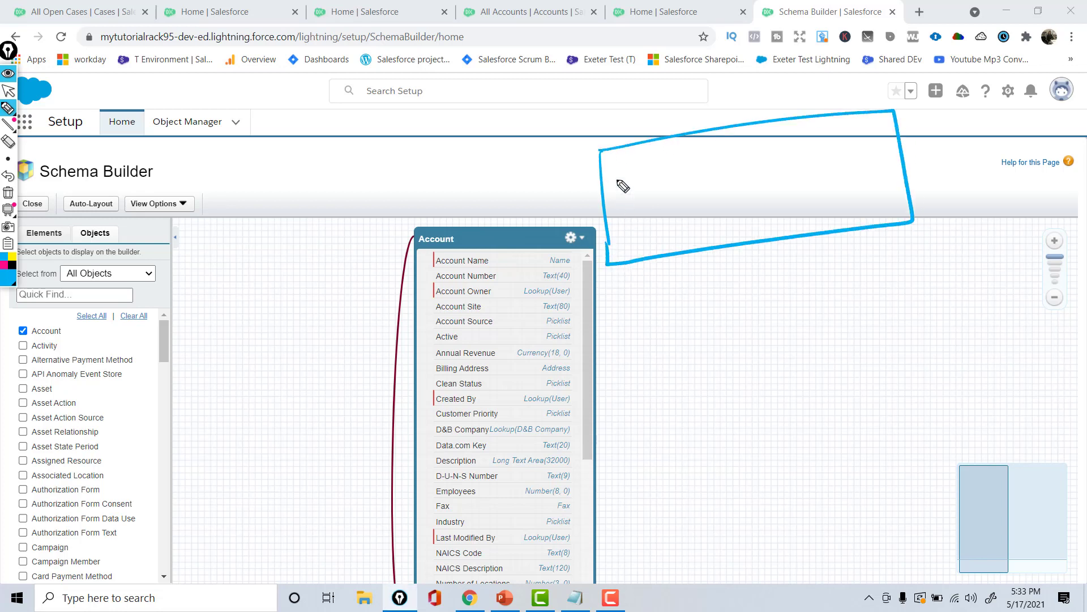
mouse_move(582, 118)
left_mouse_down()
mouse_move(662, 114)
mouse_move(599, 151)
left_mouse_up()
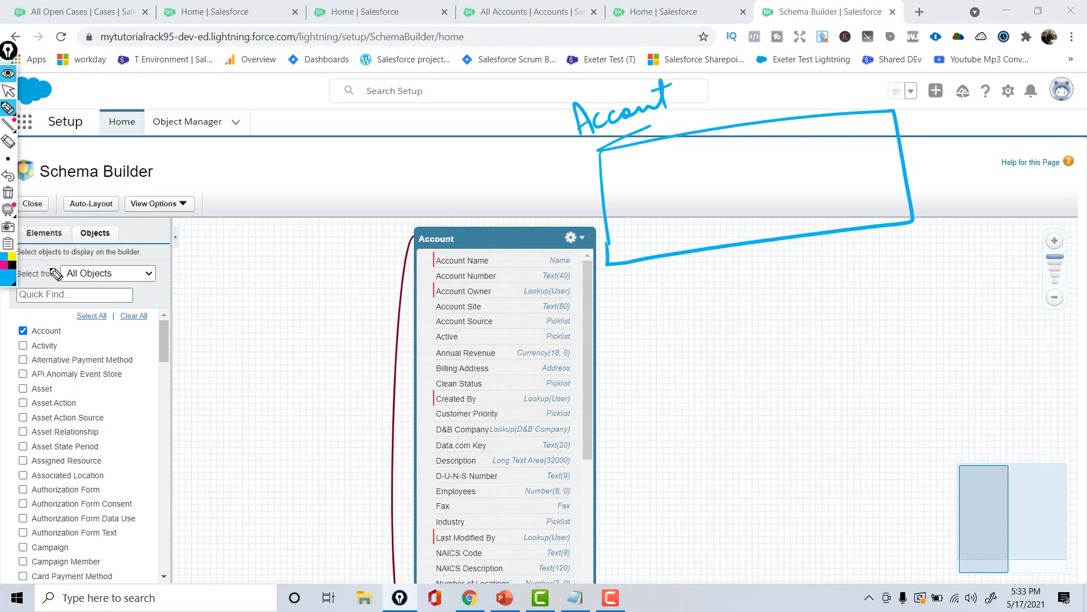
Step: In pink, divide the drawn Account rectangle into columns headed Name, No, Site and Account, with a line under the headings
left_click(6, 266)
left_click_drag(657, 136, 692, 256)
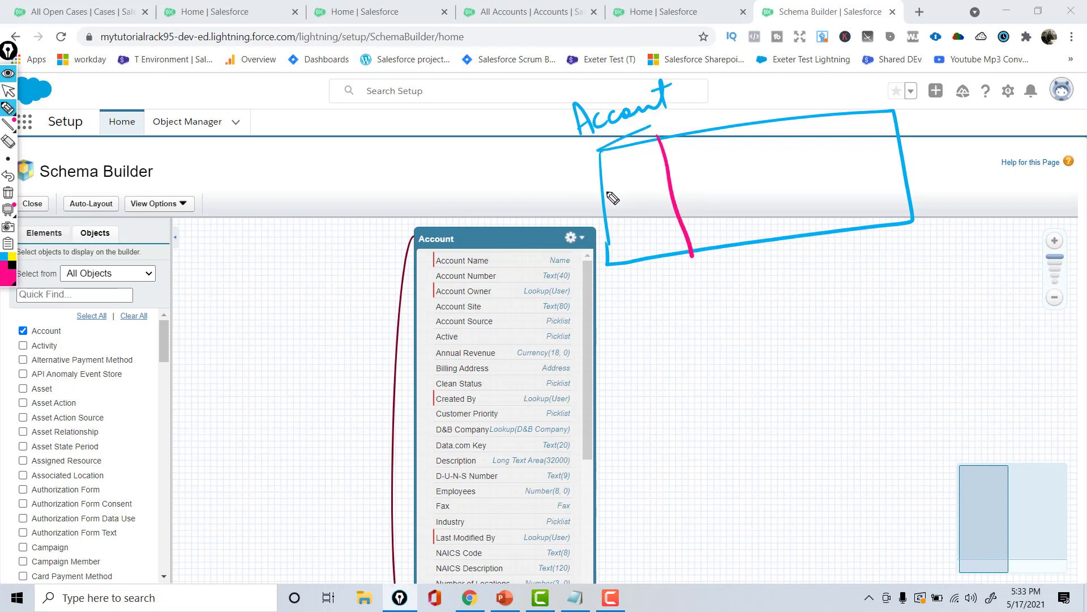
mouse_move(601, 168)
left_mouse_down()
mouse_move(607, 180)
mouse_move(621, 165)
mouse_move(698, 153)
mouse_move(762, 239)
left_mouse_up()
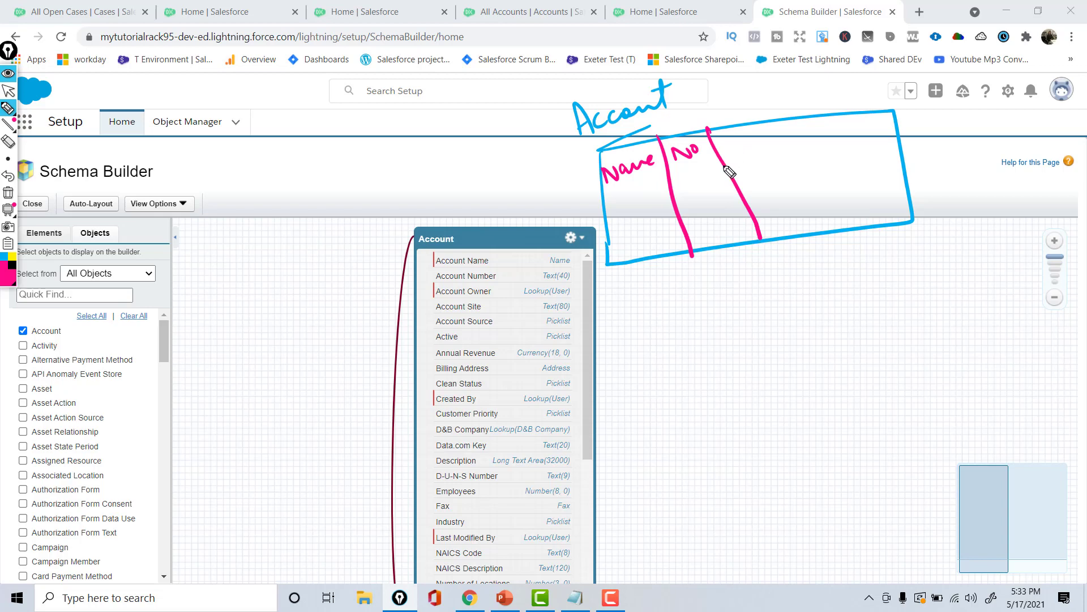
mouse_move(743, 140)
left_mouse_down()
mouse_move(732, 154)
mouse_move(765, 141)
mouse_move(829, 232)
left_mouse_up()
left_click_drag(801, 132, 857, 130)
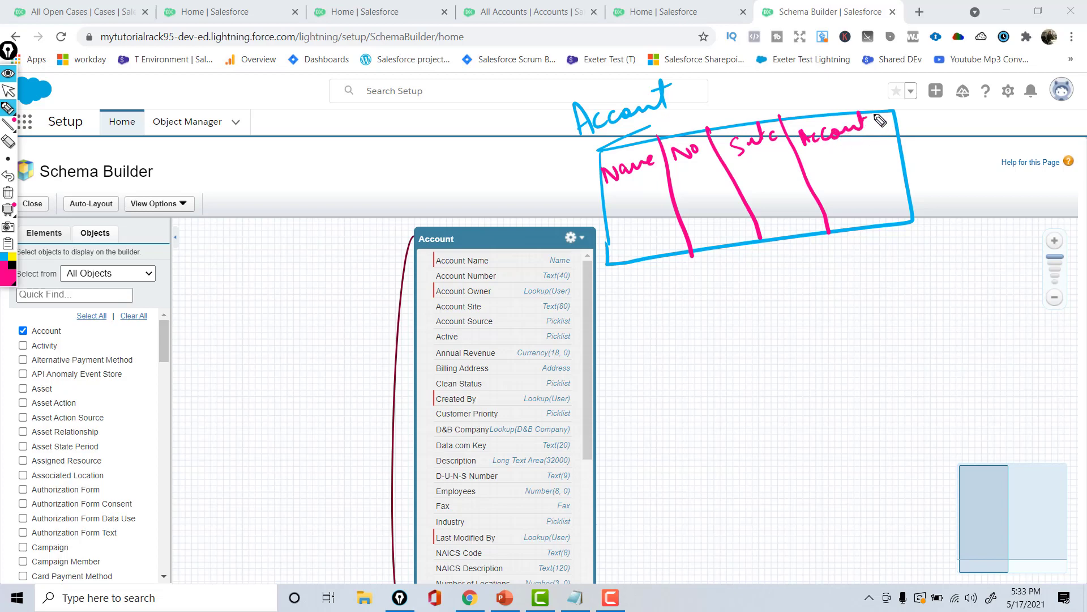
left_click_drag(601, 200, 915, 136)
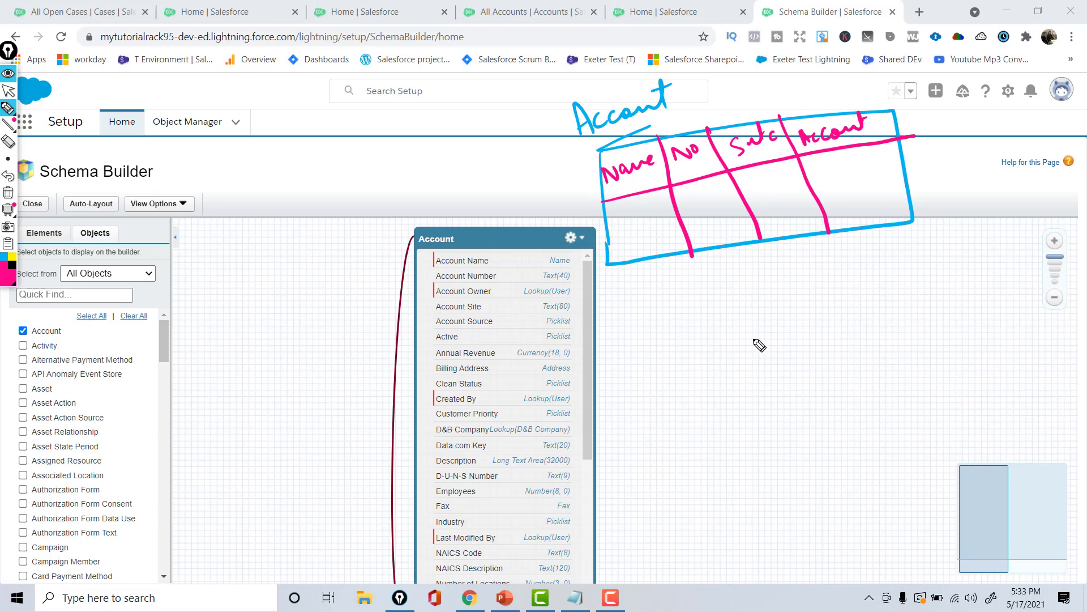
Step: Handwrite a crossed-out "Table" with "object" beside it, then "Column → Fields" and "Rows →" below the drawn table
left_click_drag(686, 325, 711, 321)
mouse_move(699, 324)
left_mouse_down()
mouse_move(707, 347)
mouse_move(727, 325)
mouse_move(772, 324)
left_mouse_up()
left_click_drag(720, 352, 753, 301)
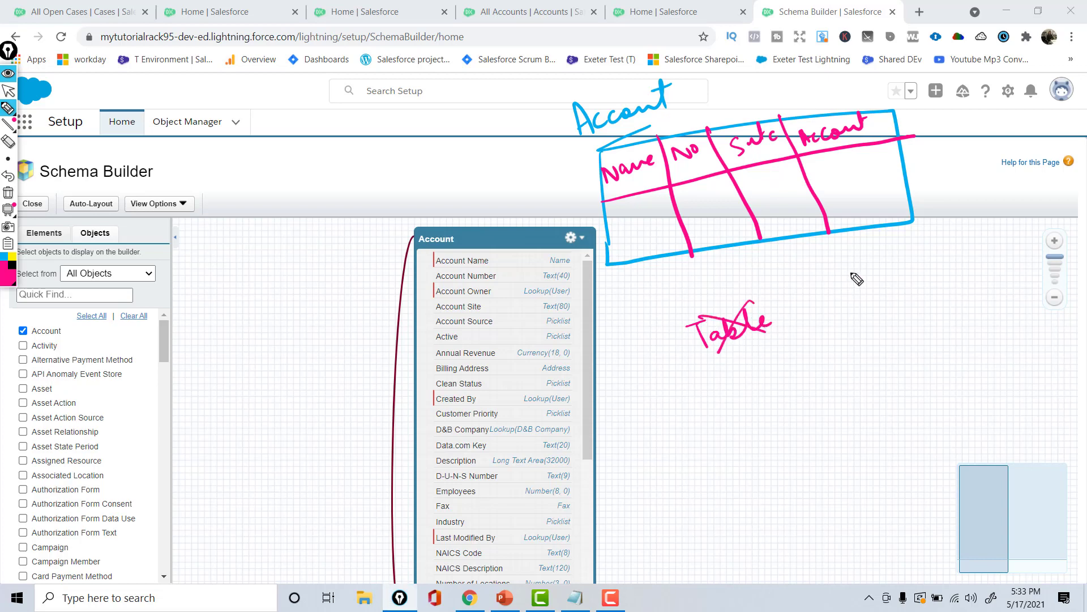
mouse_move(831, 285)
left_mouse_down()
mouse_move(856, 286)
mouse_move(866, 308)
mouse_move(888, 285)
left_mouse_up()
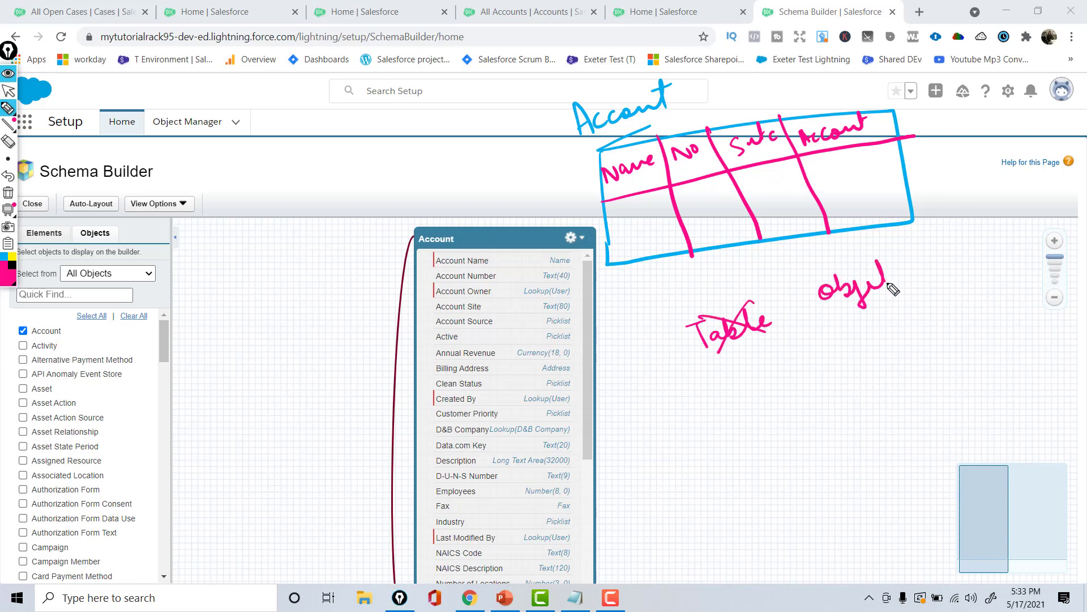
mouse_move(723, 411)
left_mouse_down()
mouse_move(748, 391)
mouse_move(874, 348)
mouse_move(898, 323)
mouse_move(915, 336)
left_mouse_up()
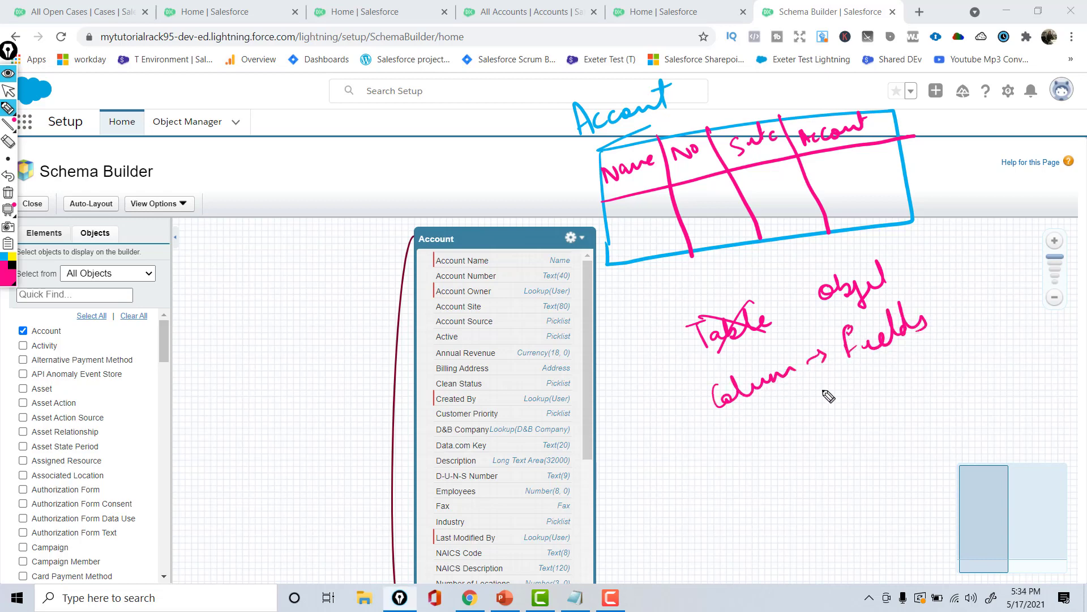
mouse_move(727, 434)
left_mouse_down()
mouse_move(771, 448)
mouse_move(791, 437)
left_mouse_up()
mouse_move(797, 420)
left_mouse_down()
mouse_move(792, 445)
mouse_move(845, 408)
left_mouse_up()
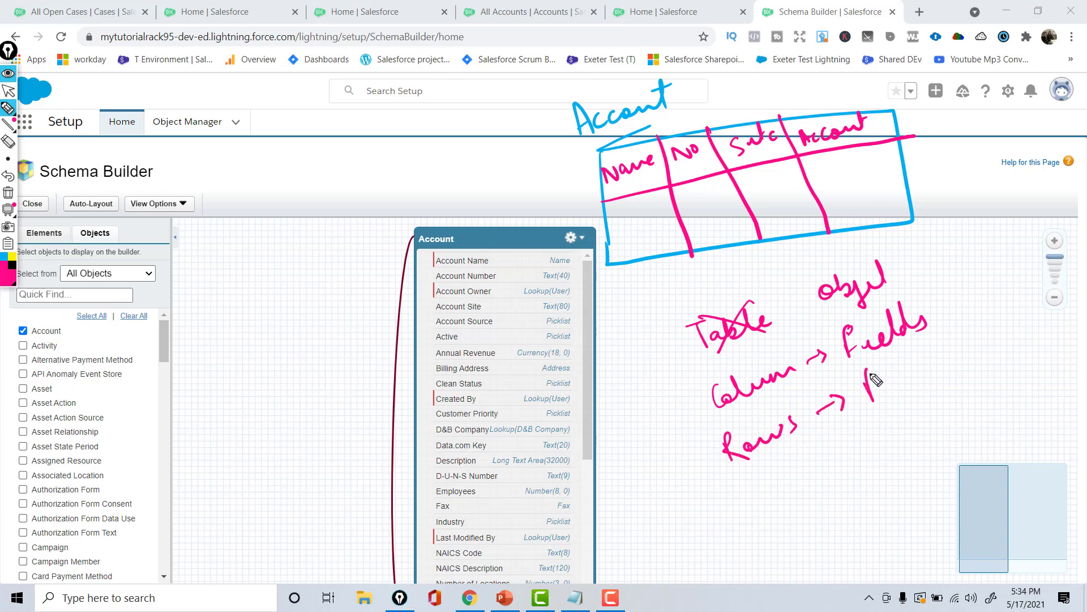
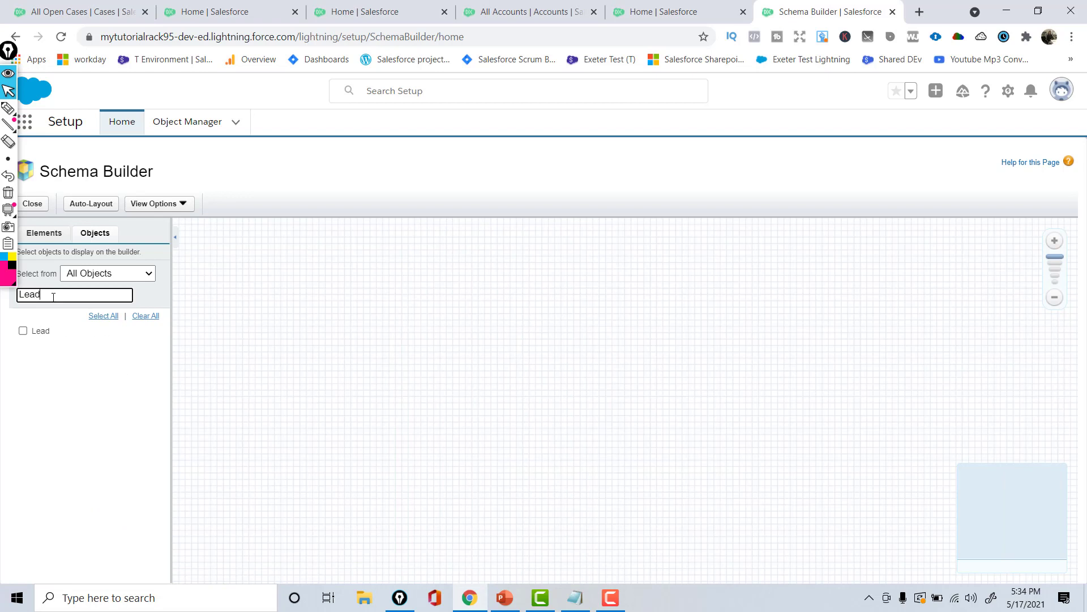
Step: Show the Lead object on the Schema Builder canvas and look through its list of fields
left_click(22, 332)
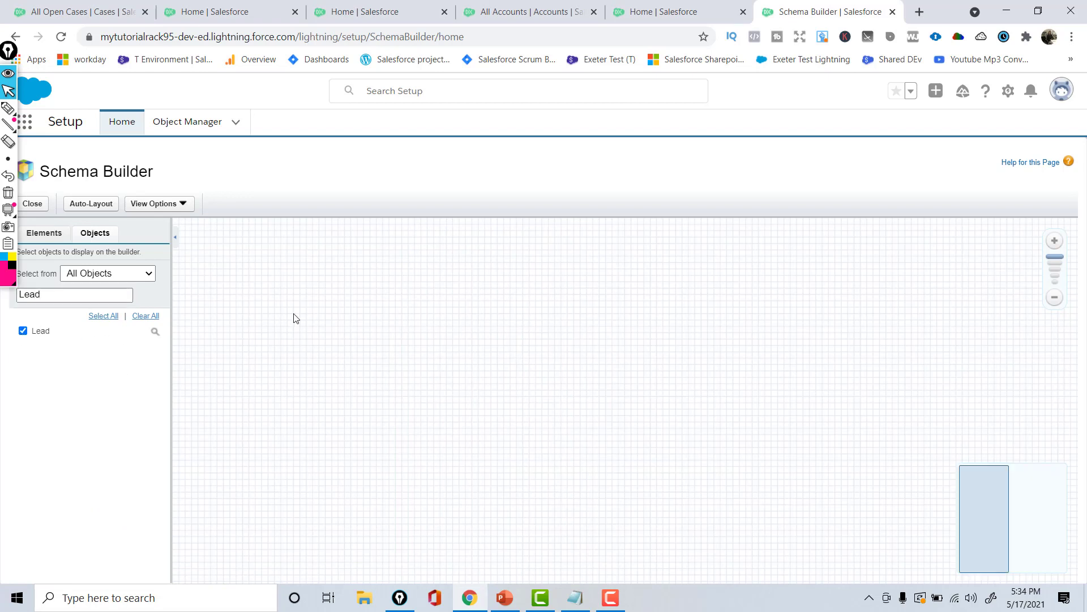
left_click(990, 517)
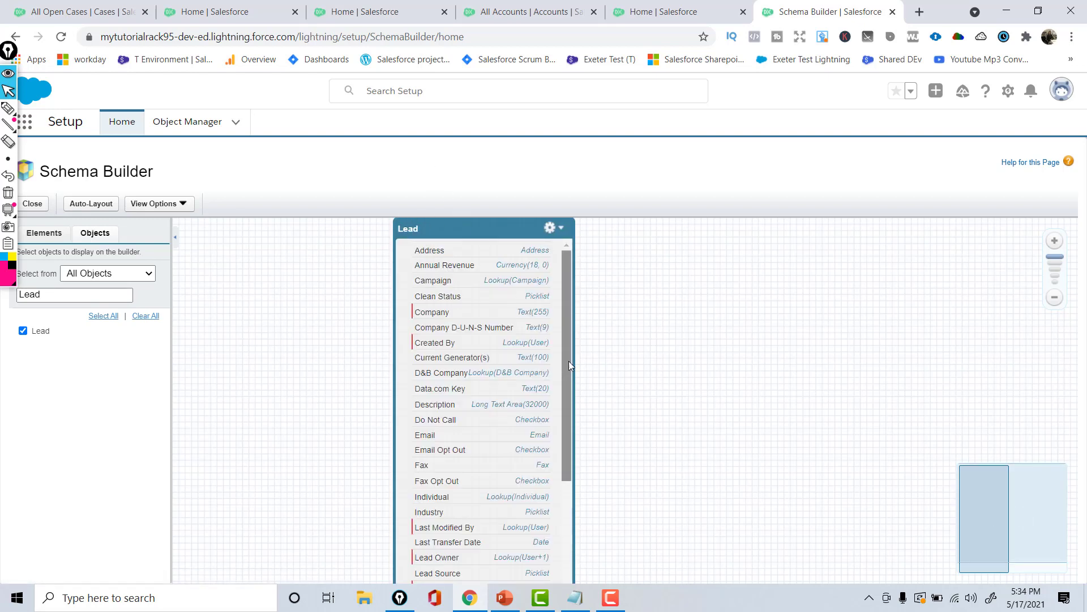
left_click_drag(569, 361, 568, 471)
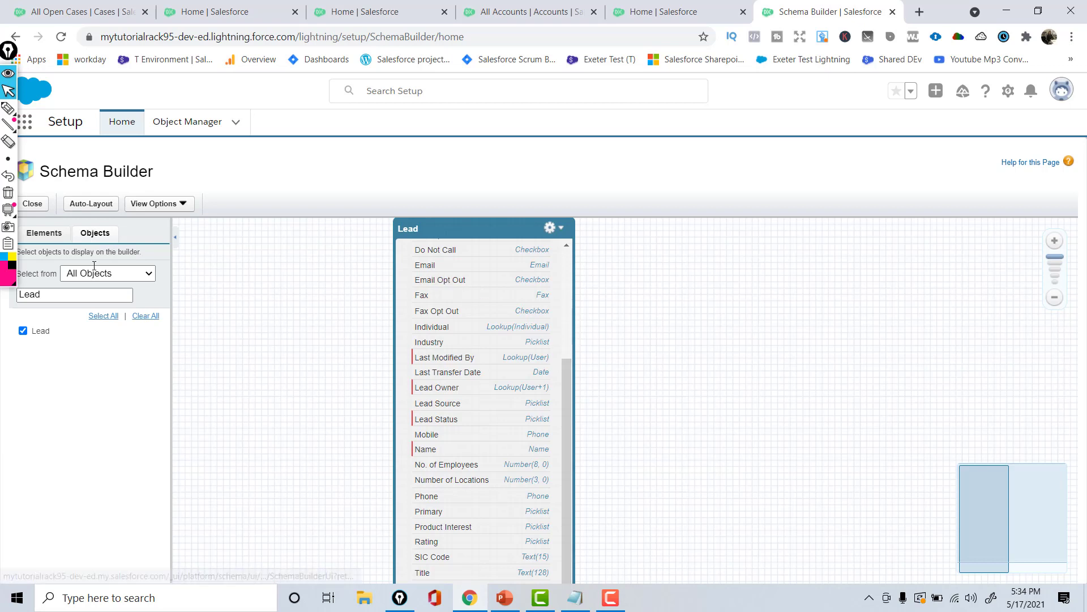
Step: Find the Account object with "Acc" and add it to the canvas alongside Lead
left_click_drag(67, 293, 9, 300)
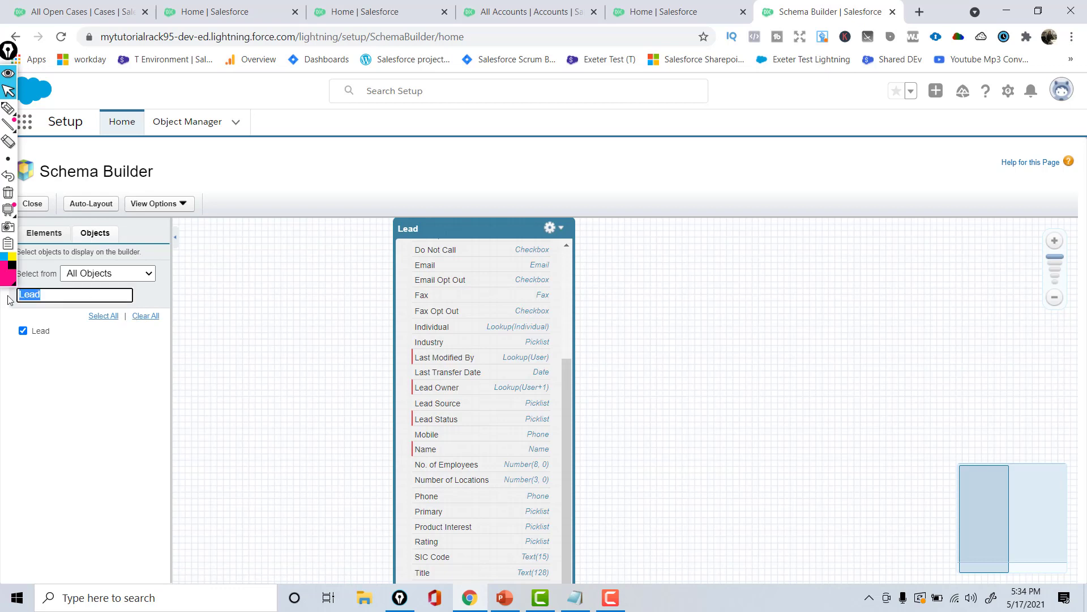
type("Acc")
left_click(23, 330)
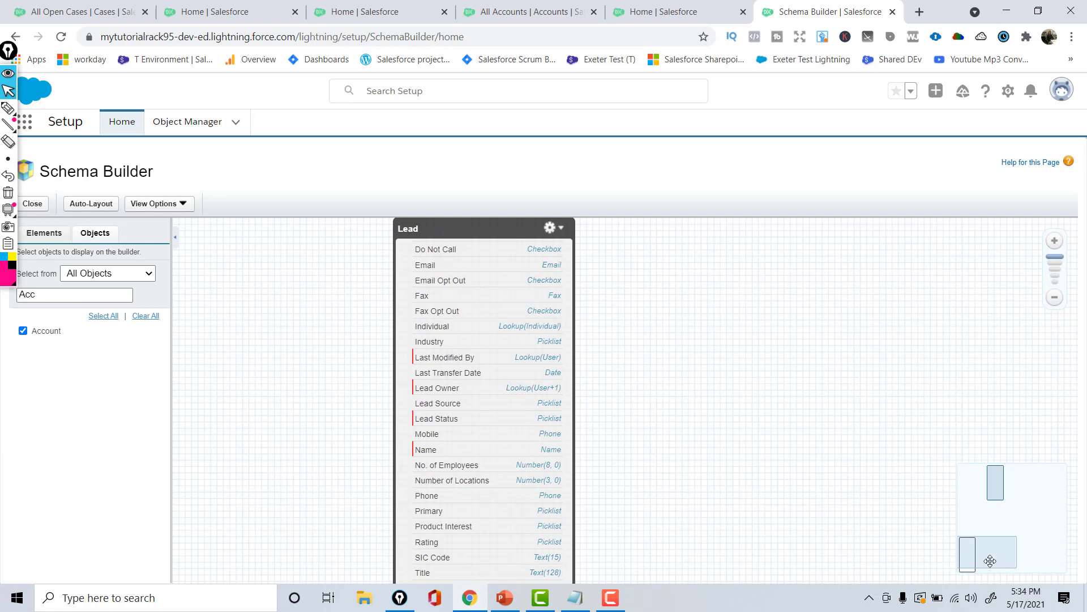
Step: Arrange the Lead and Account boxes side by side near the upper part of the canvas
mouse_move(990, 560)
left_mouse_down()
mouse_move(991, 493)
mouse_move(995, 541)
left_mouse_up()
left_click(394, 344)
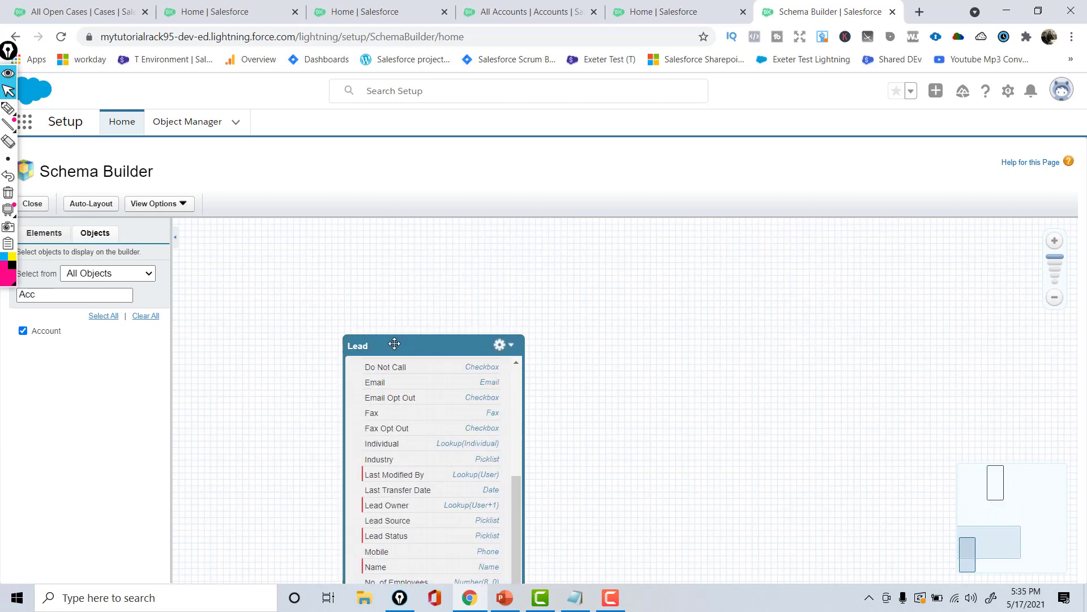
left_click_drag(395, 343, 380, 140)
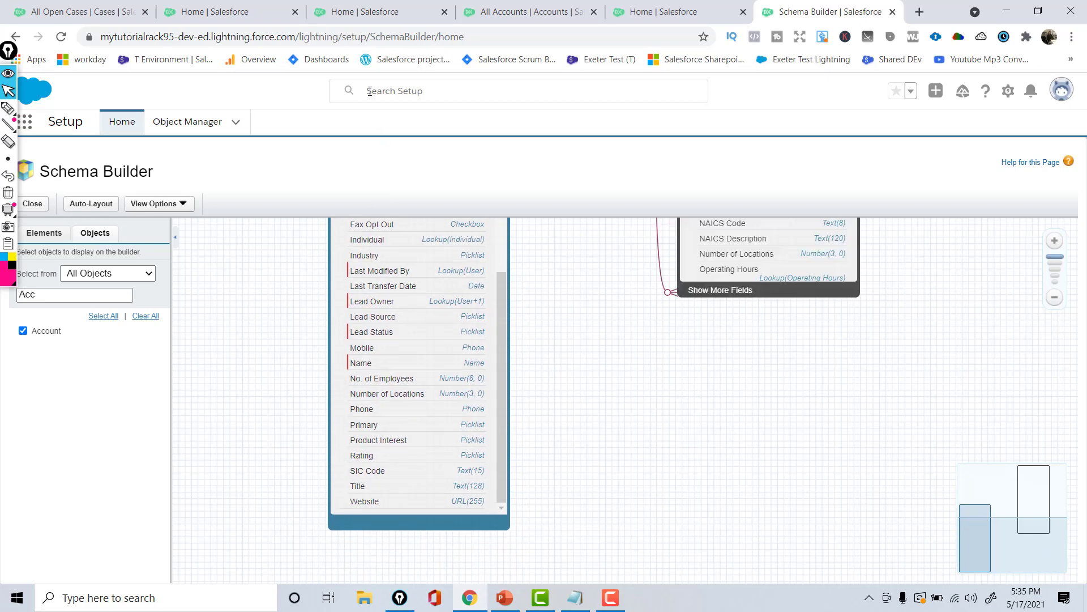
left_click_drag(370, 91, 429, 260)
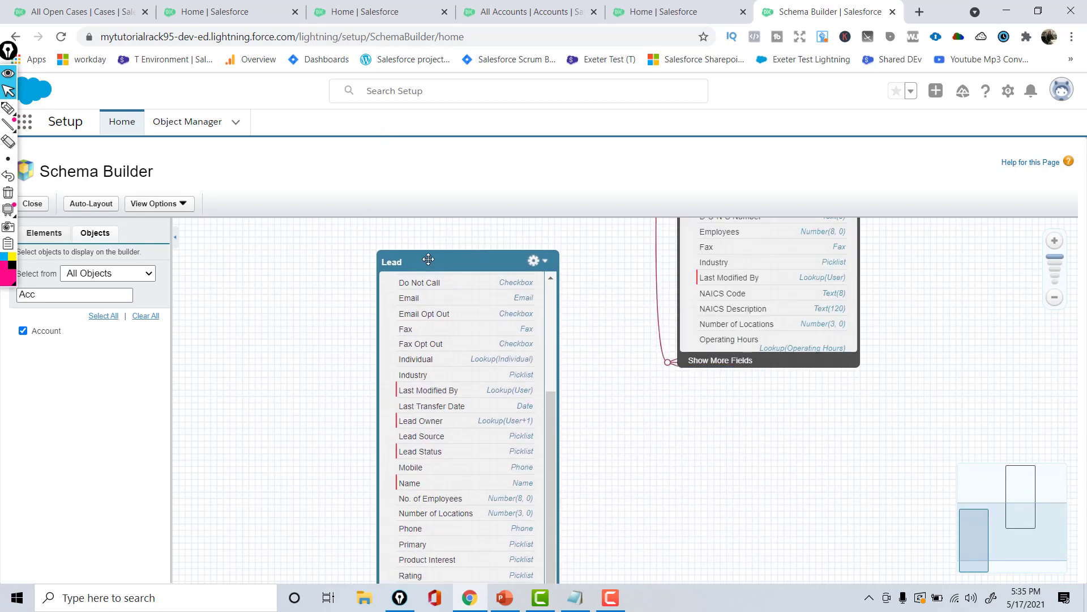
left_click_drag(1027, 520, 1004, 496)
left_click_drag(513, 460, 472, 166)
left_click_drag(1006, 503, 981, 487)
left_click_drag(796, 415, 796, 248)
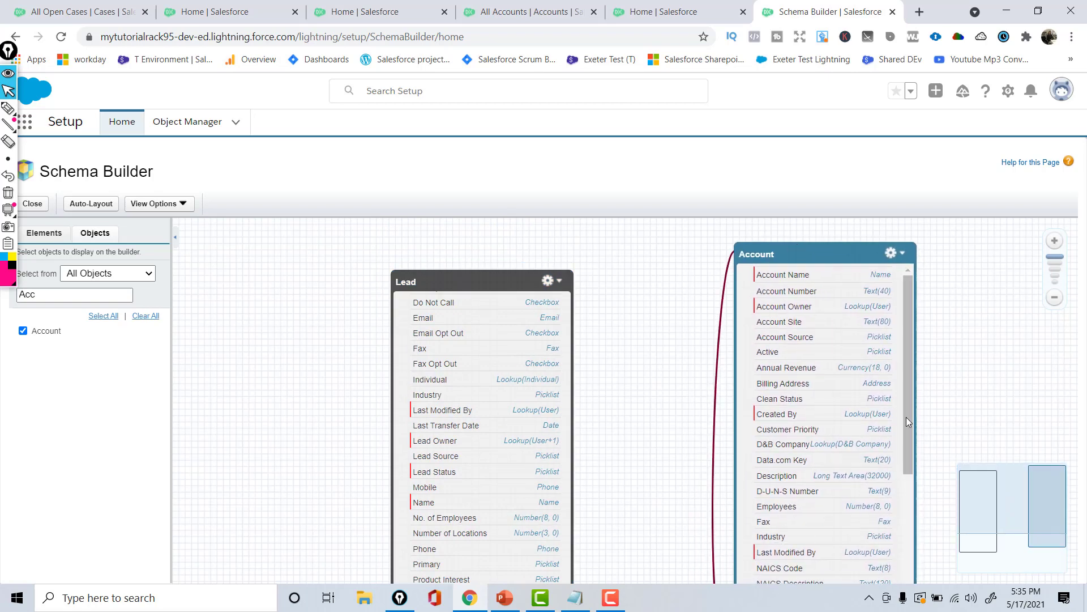
Step: Look through the Account object's remaining fields and move the Lead box closer to Account on a zoomed-out canvas
left_click_drag(911, 398, 909, 513)
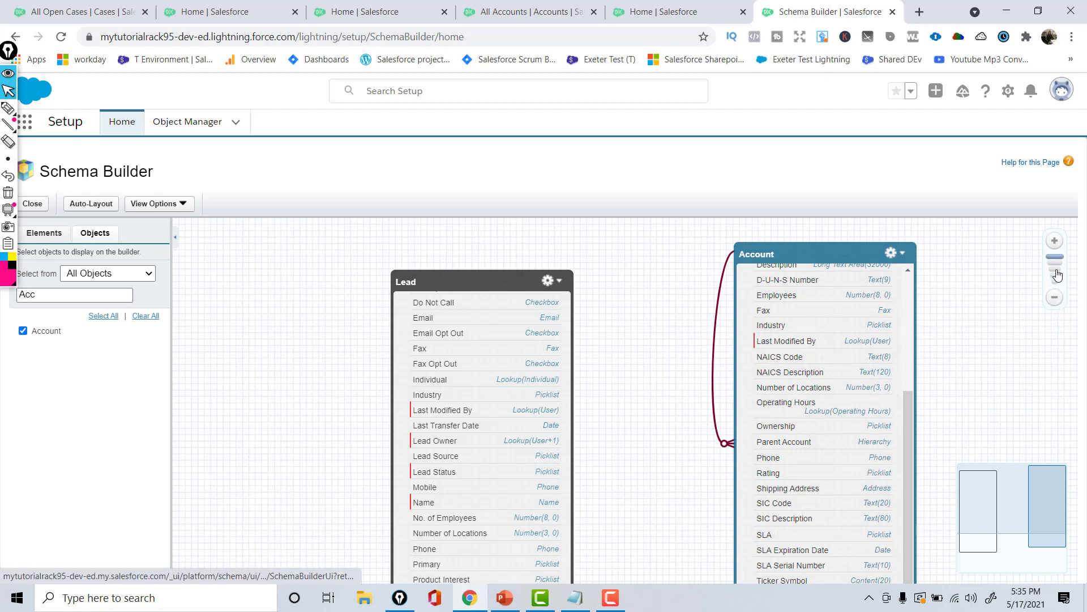
left_click(1059, 274)
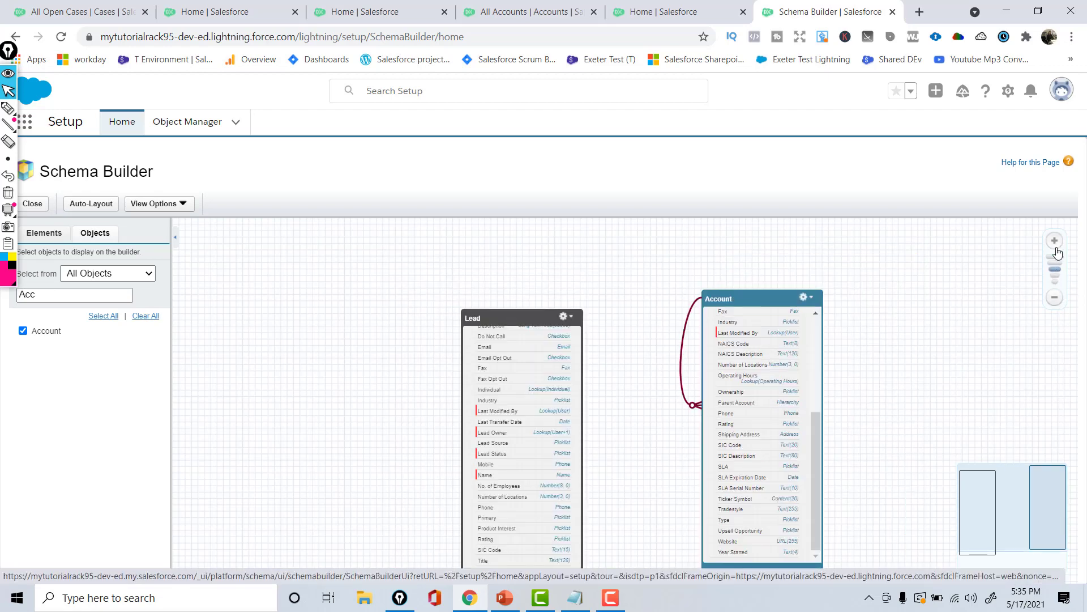
left_click(1057, 276)
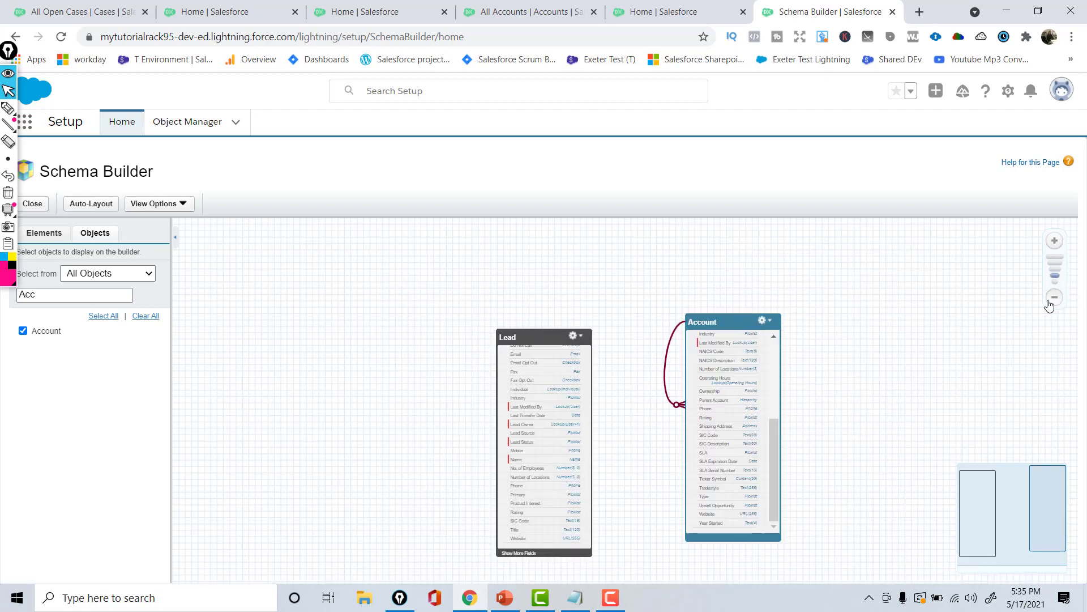
left_click(1055, 242)
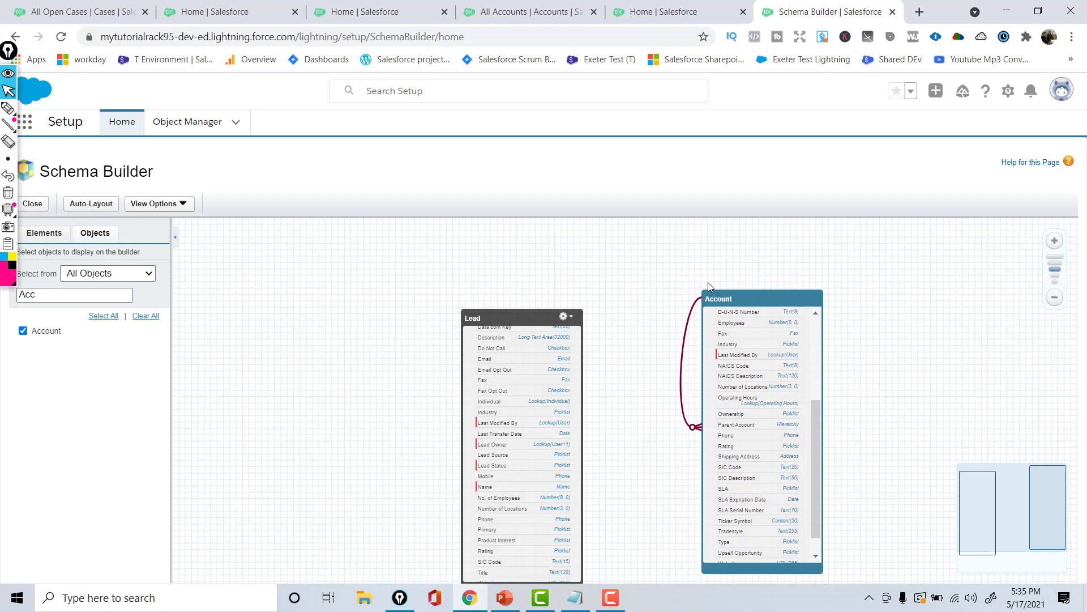
left_click_drag(531, 321, 609, 292)
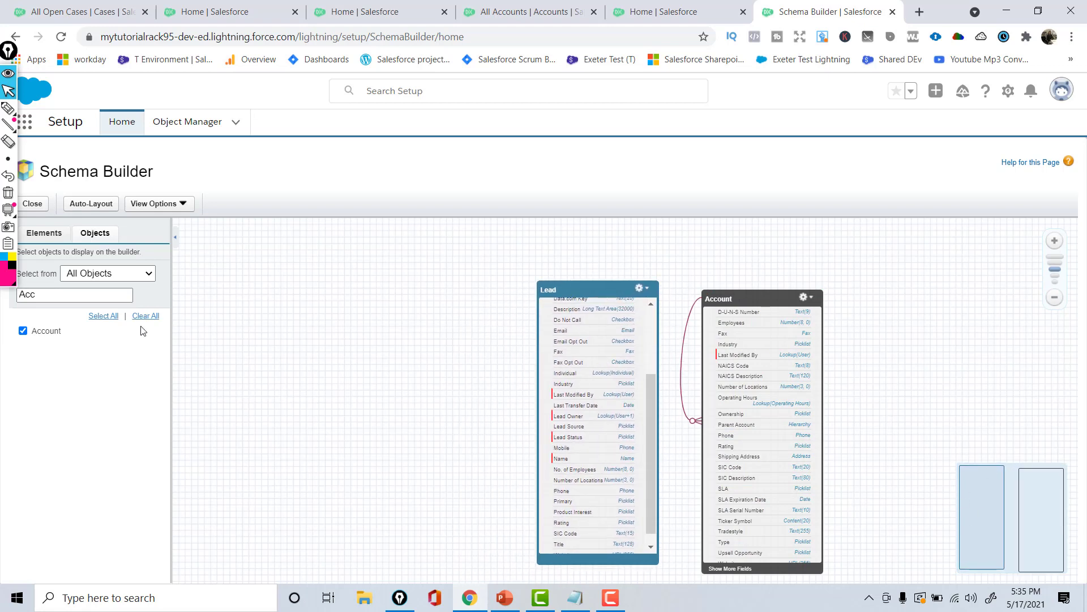
Step: Find the Opportunity object with "opp", add it to the canvas and place it on the far side of Account from Lead
left_click_drag(58, 289, 1, 304)
type("opp")
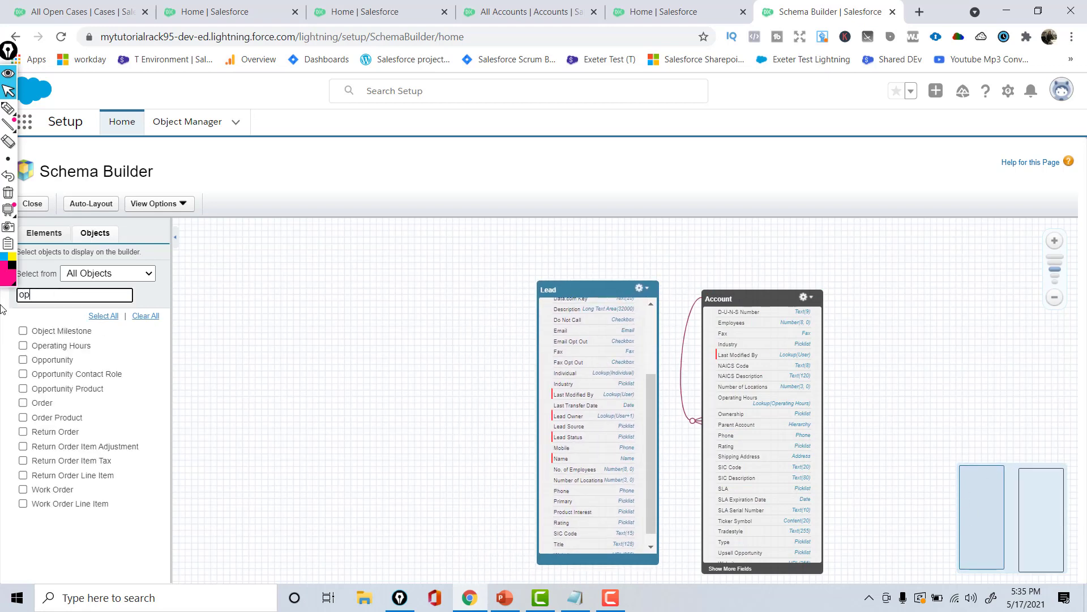
left_click(23, 331)
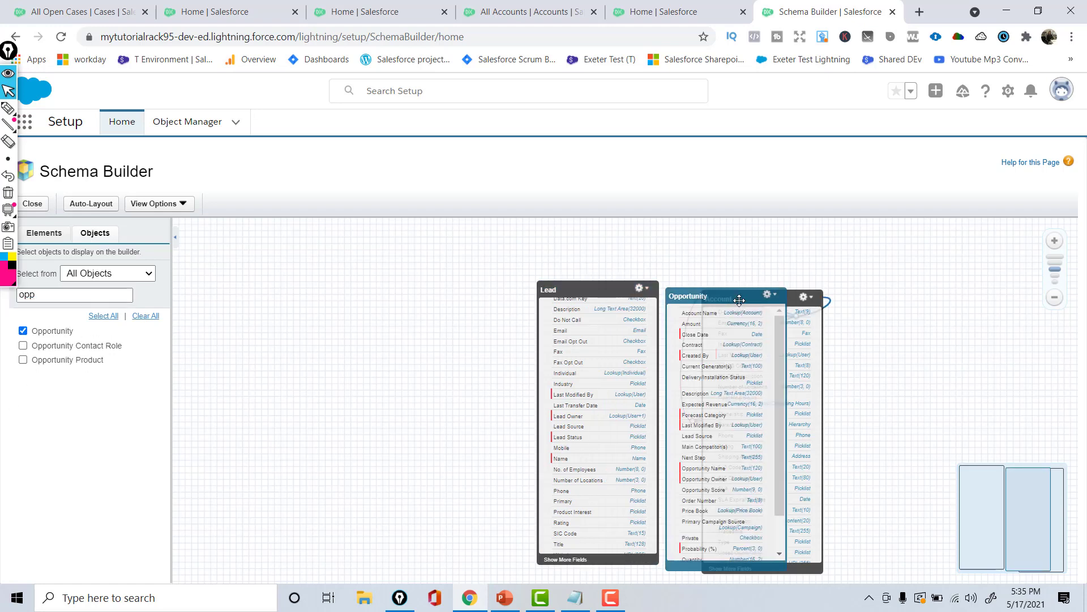
left_click_drag(734, 301, 931, 293)
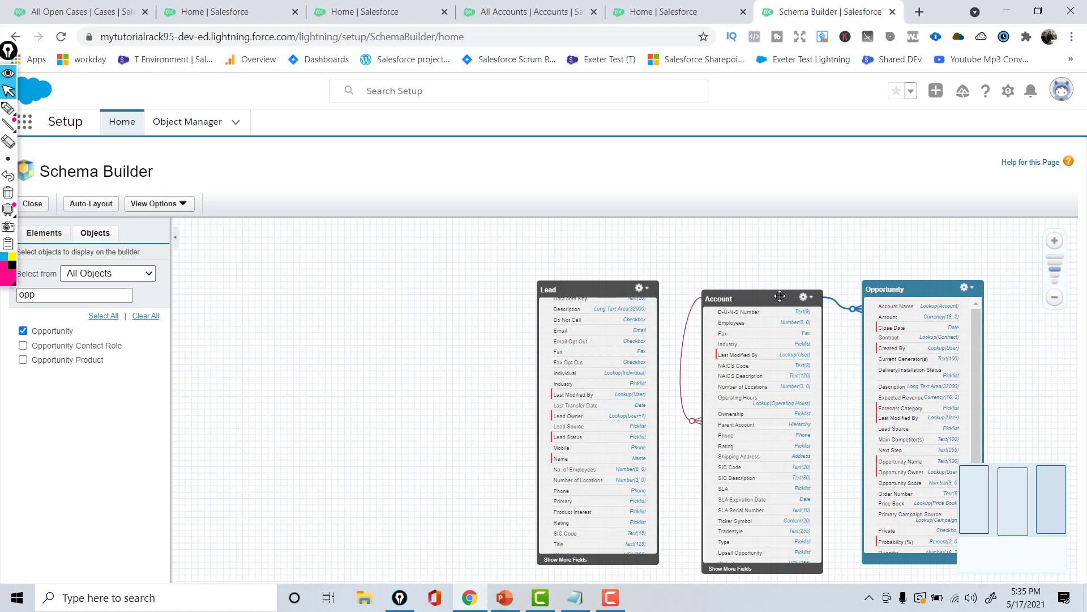
Step: Space out the Account and Lead boxes and examine the relationship line linking Account to Opportunity
left_click_drag(781, 296, 750, 282)
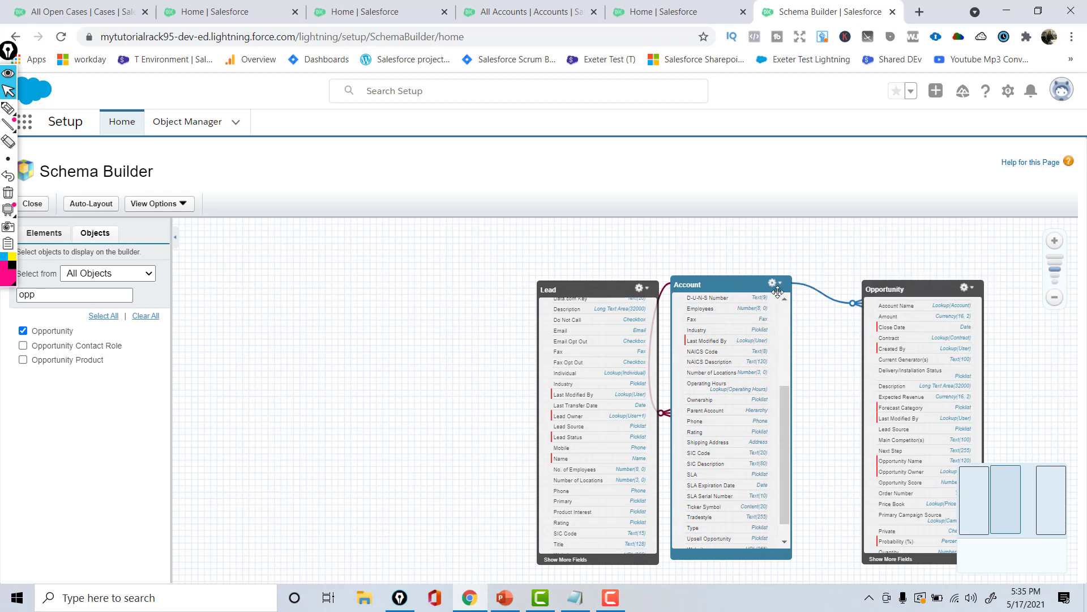
mouse_move(823, 294)
mouse_move(855, 309)
left_click_drag(599, 291, 500, 274)
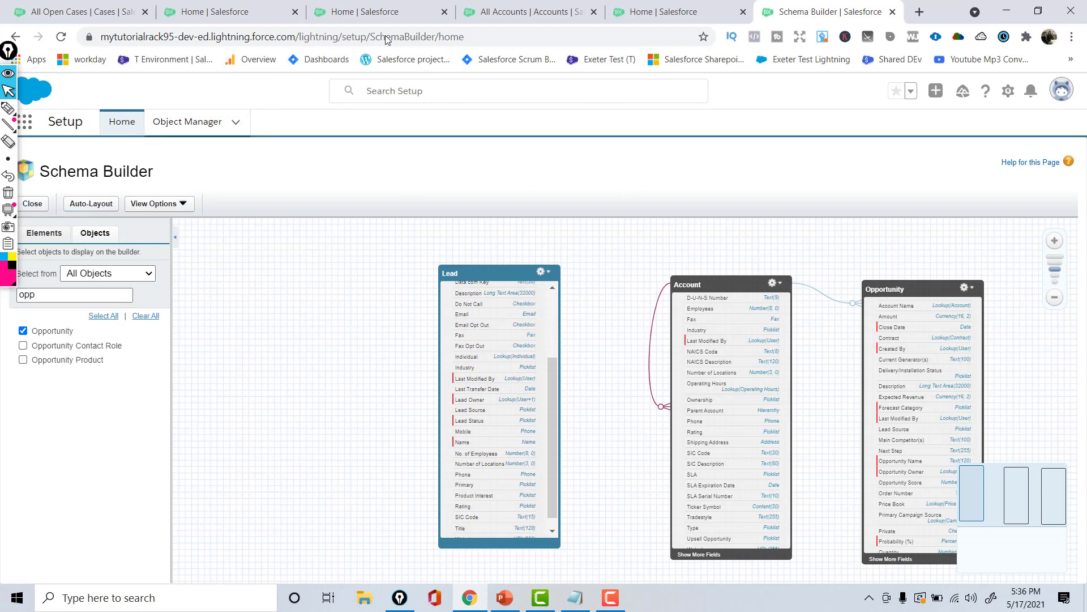
Step: Open Setup in a new tab, go to Object Manager and browse its object list to the end
left_click(1008, 95)
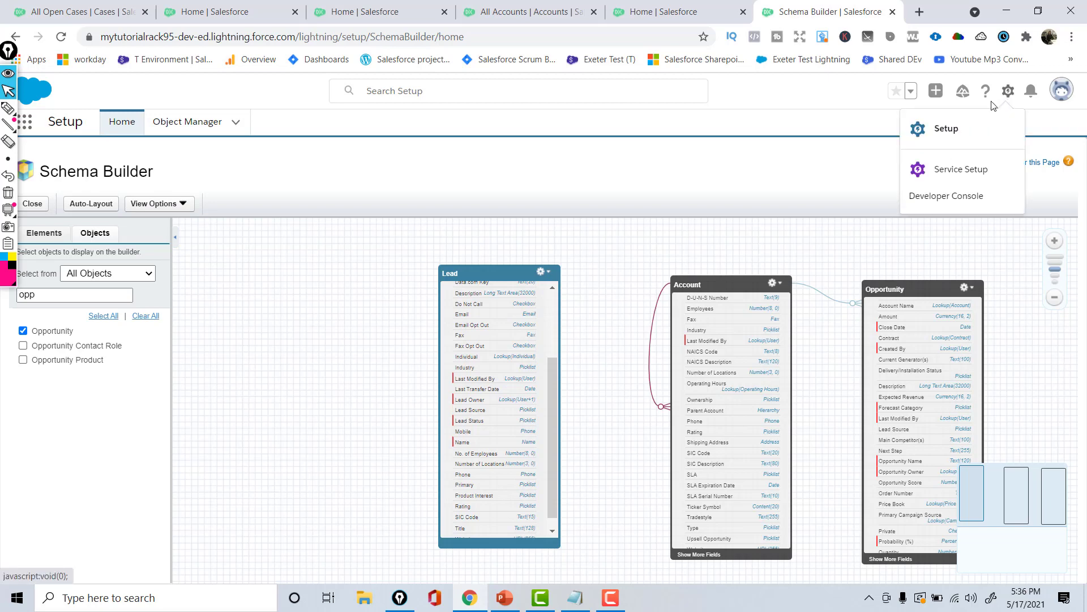
left_click(970, 122)
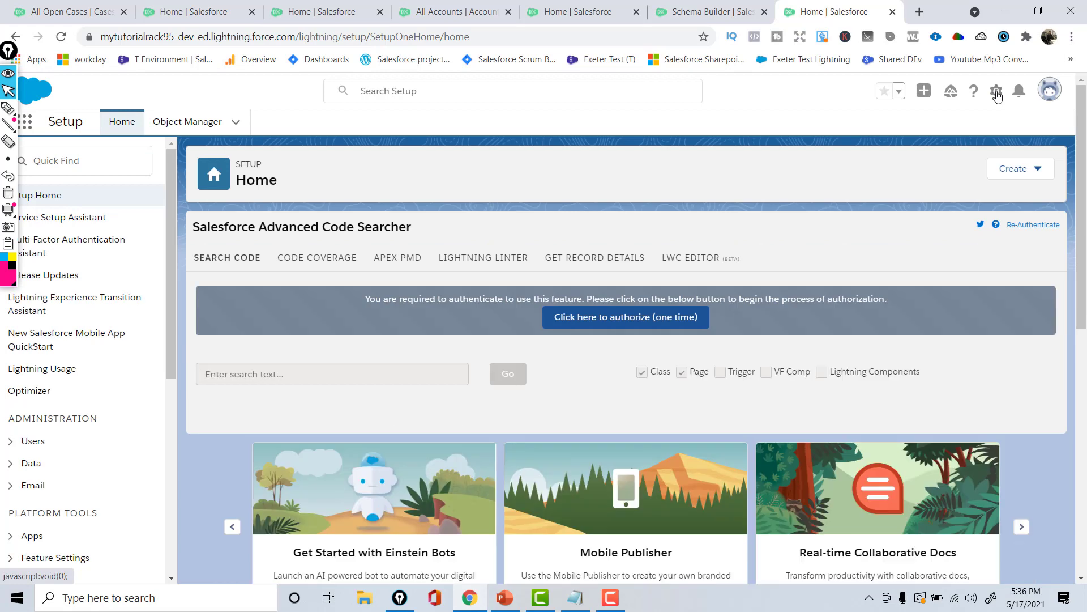
left_click(998, 92)
left_click(967, 130)
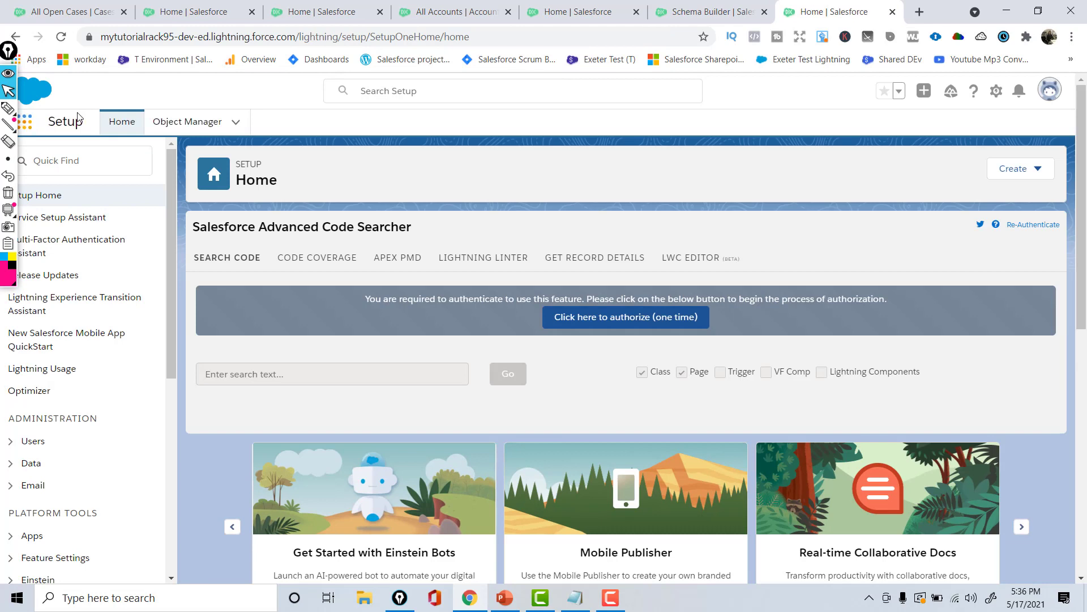
left_click_drag(84, 119, 49, 120)
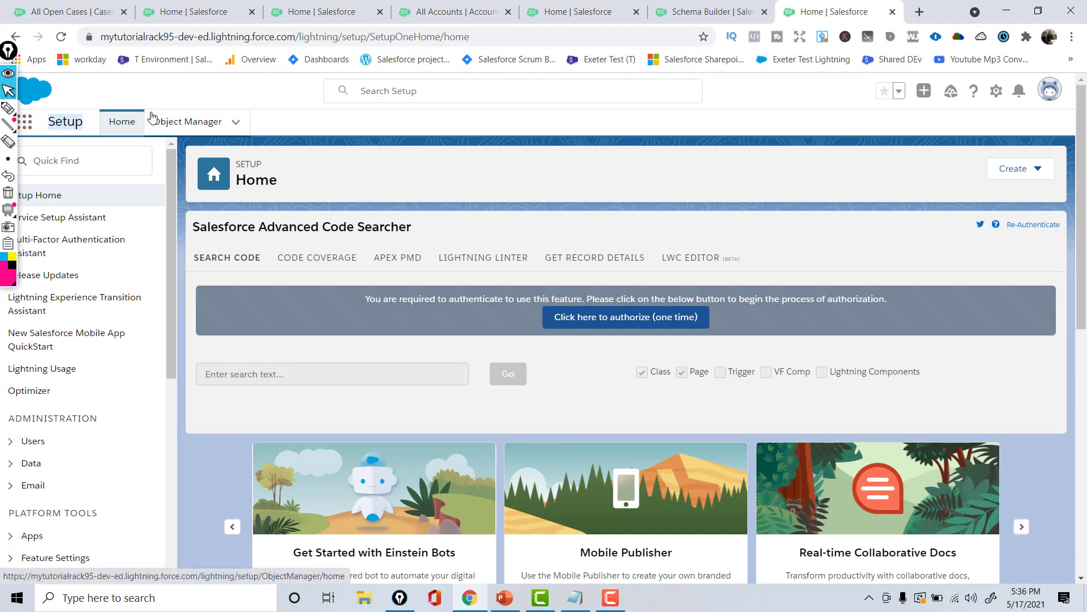
left_click(186, 120)
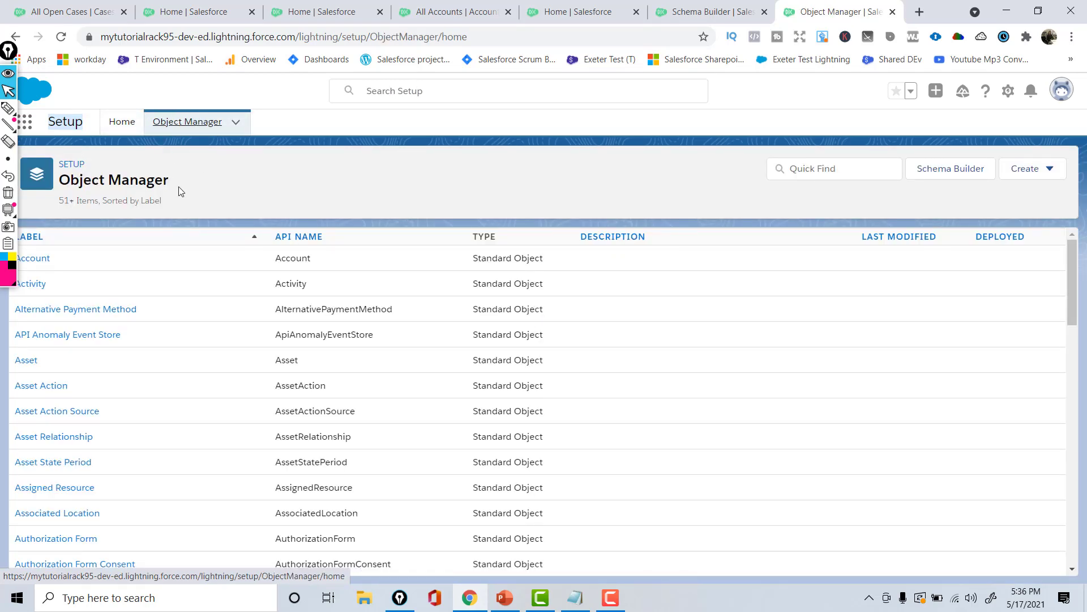
left_click_drag(182, 203, 74, 180)
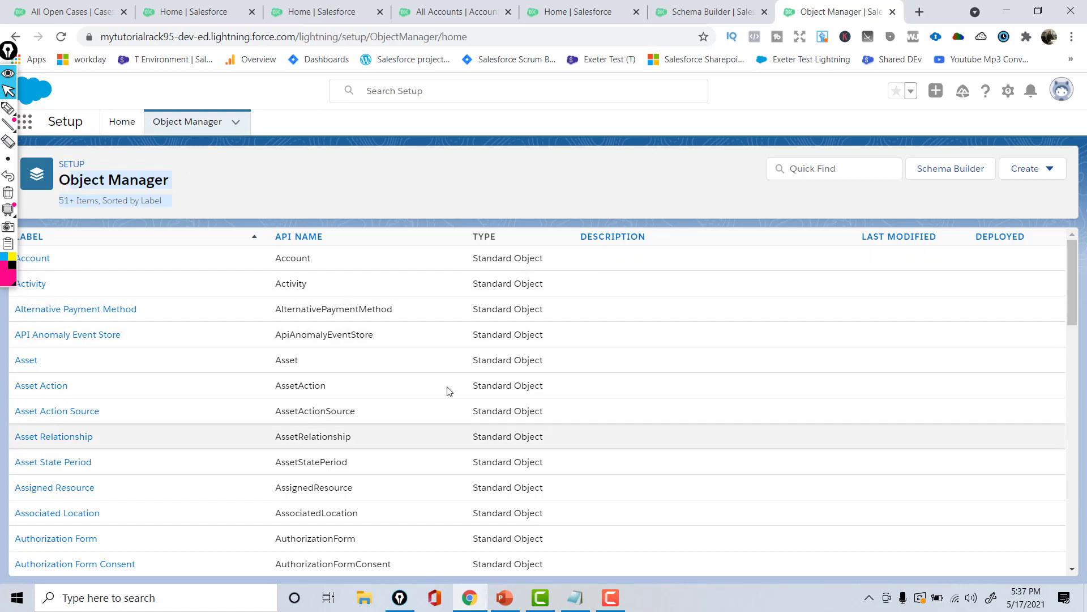
left_click_drag(1069, 305, 1075, 590)
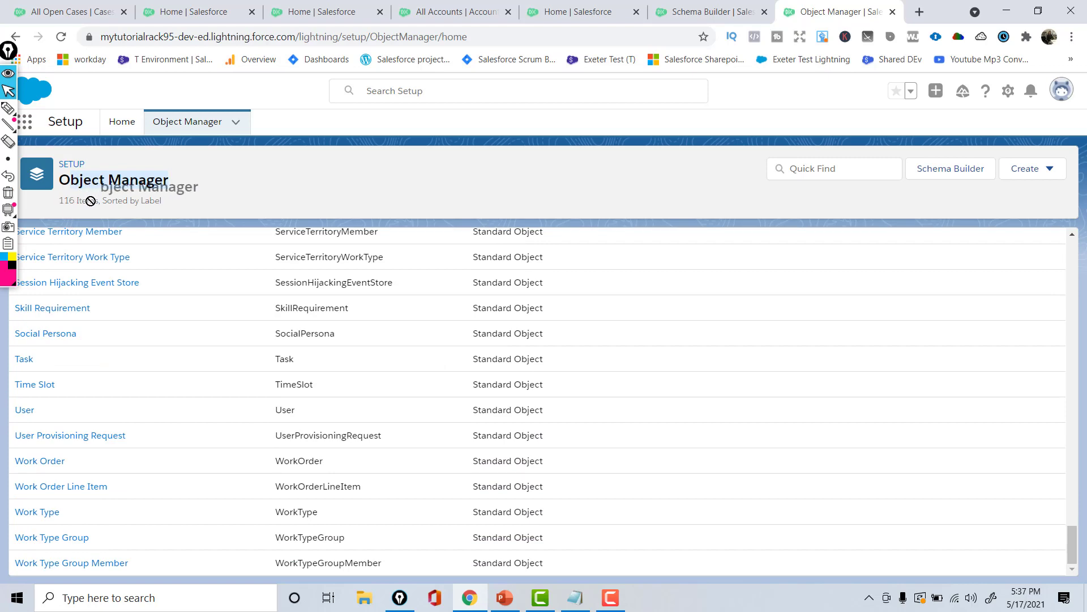
Step: Highlight the item count in Object Manager, return to the start of the object list and open Schema Builder from there
left_click_drag(173, 200, 73, 203)
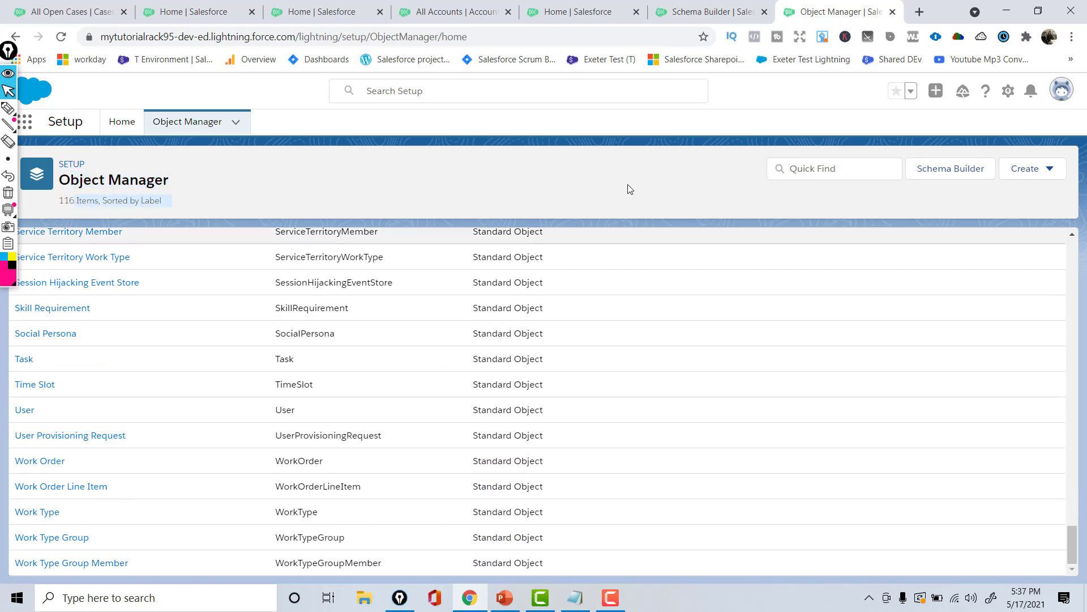
left_click_drag(1074, 544, 1073, 252)
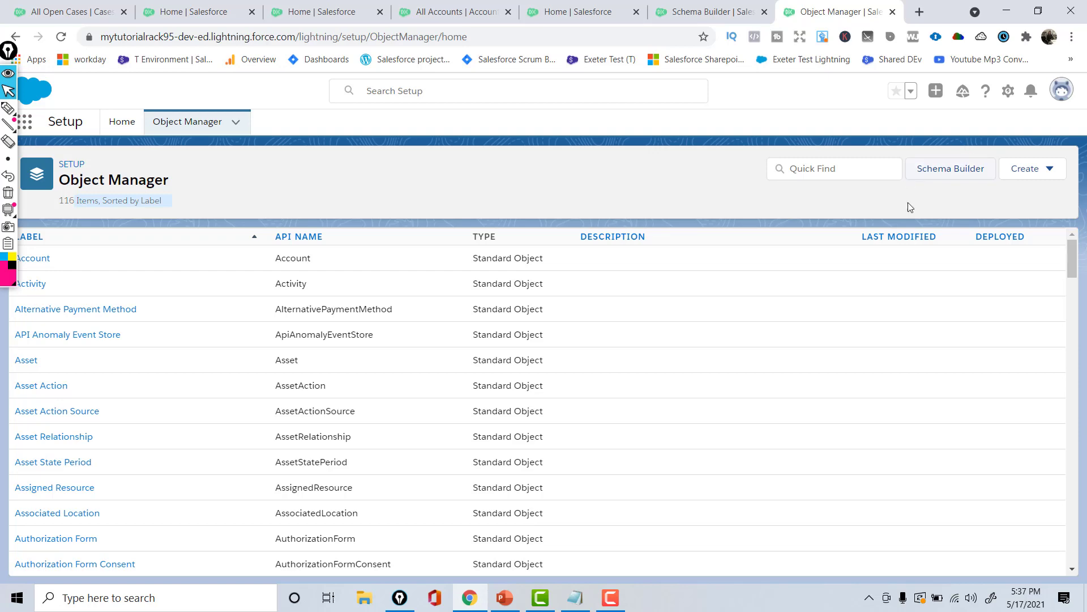
left_click(939, 176)
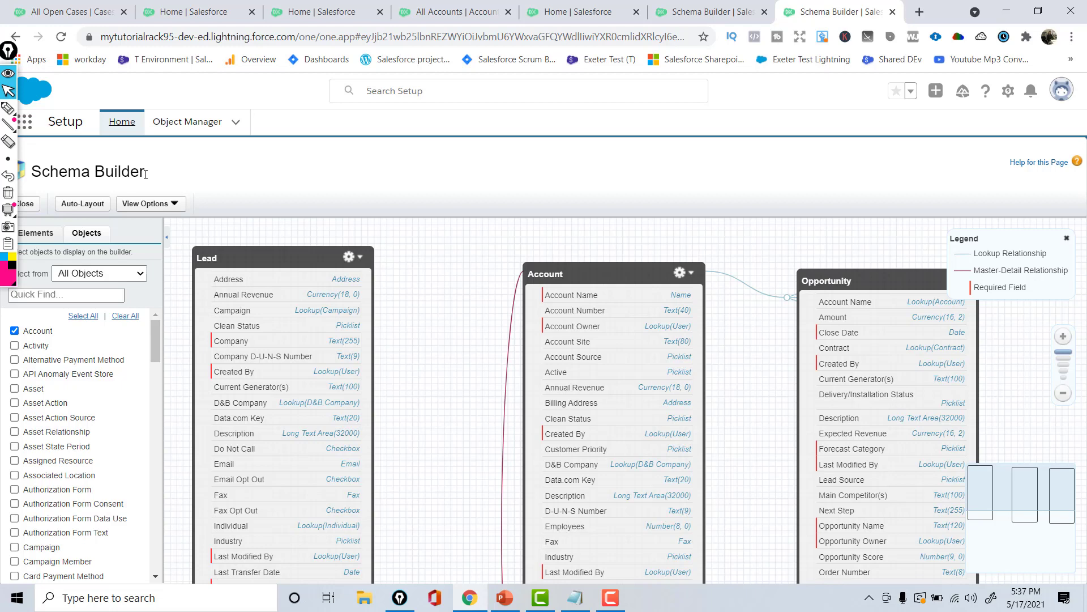
Step: Open Setup in another new tab and go to Object Manager to view its list of standard objects
left_click(1008, 92)
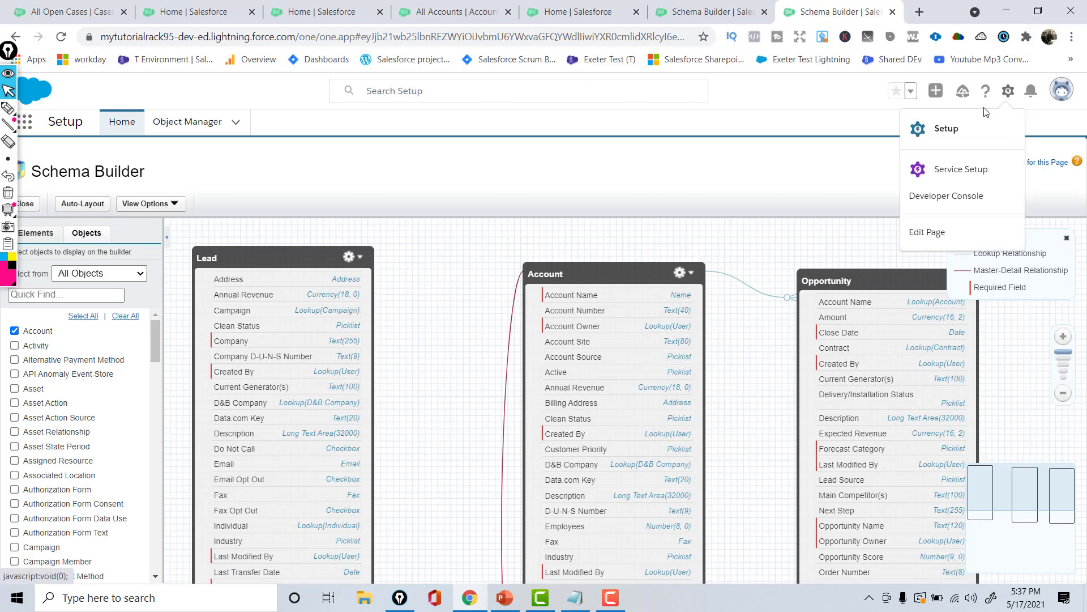
left_click(938, 126)
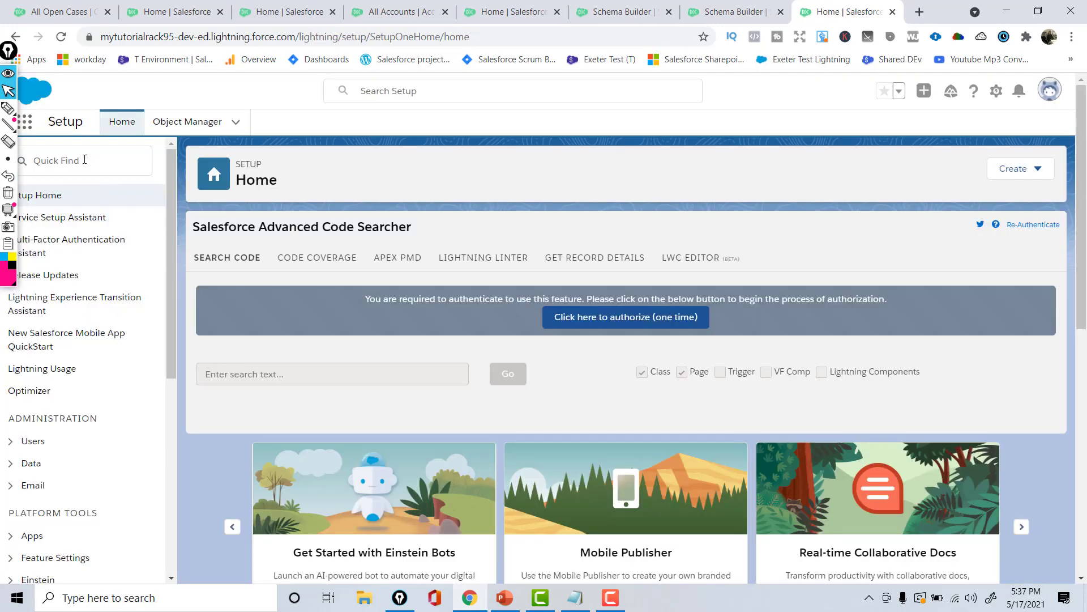
left_click(85, 161)
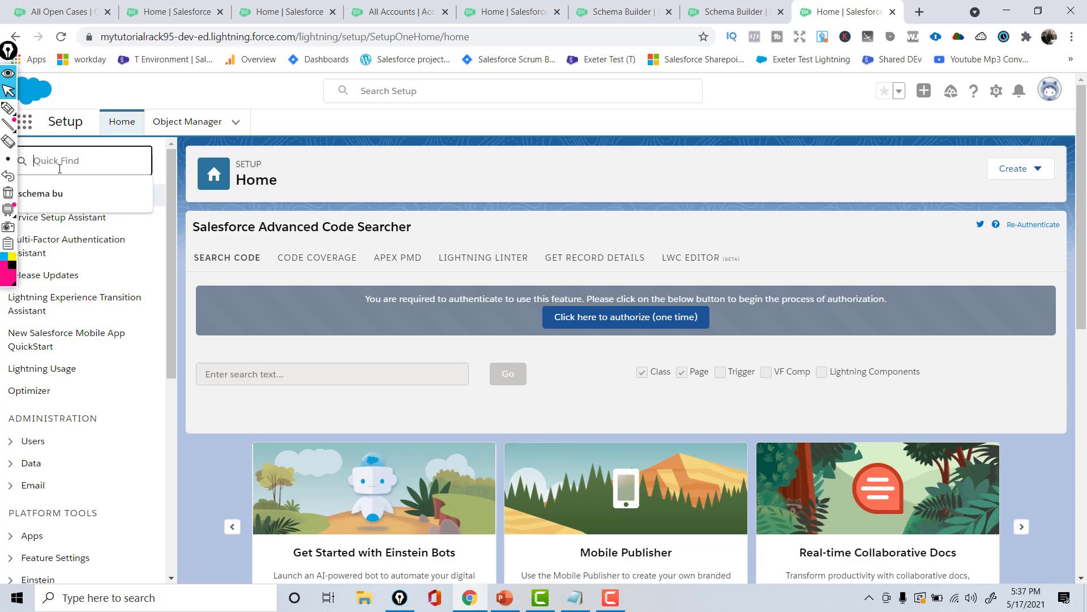
left_click(188, 123)
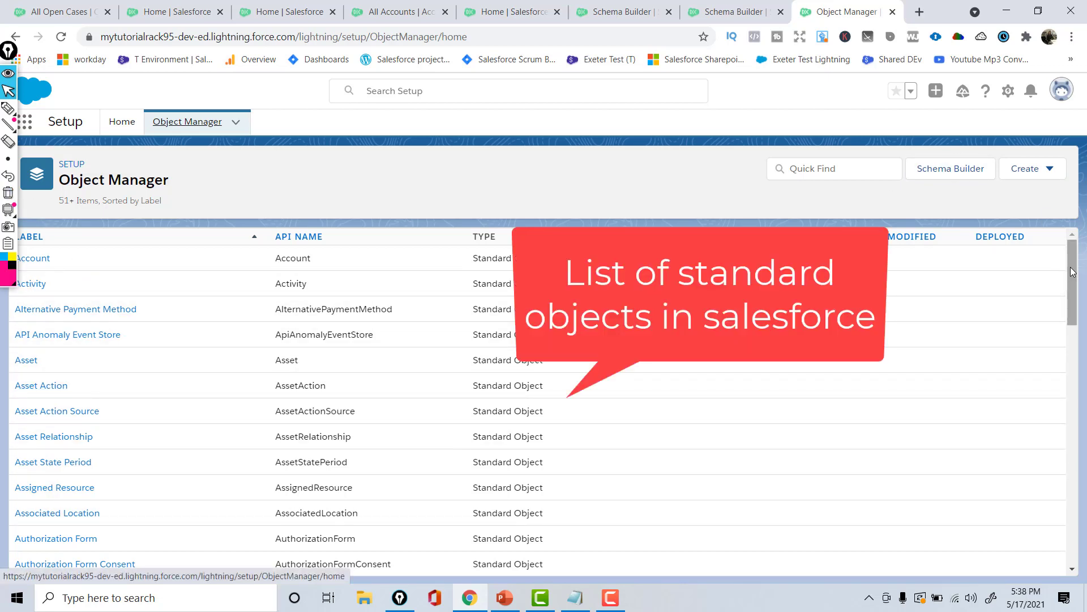
scroll(1079, 261, "down", 3)
scroll(1085, 273, "up", 3)
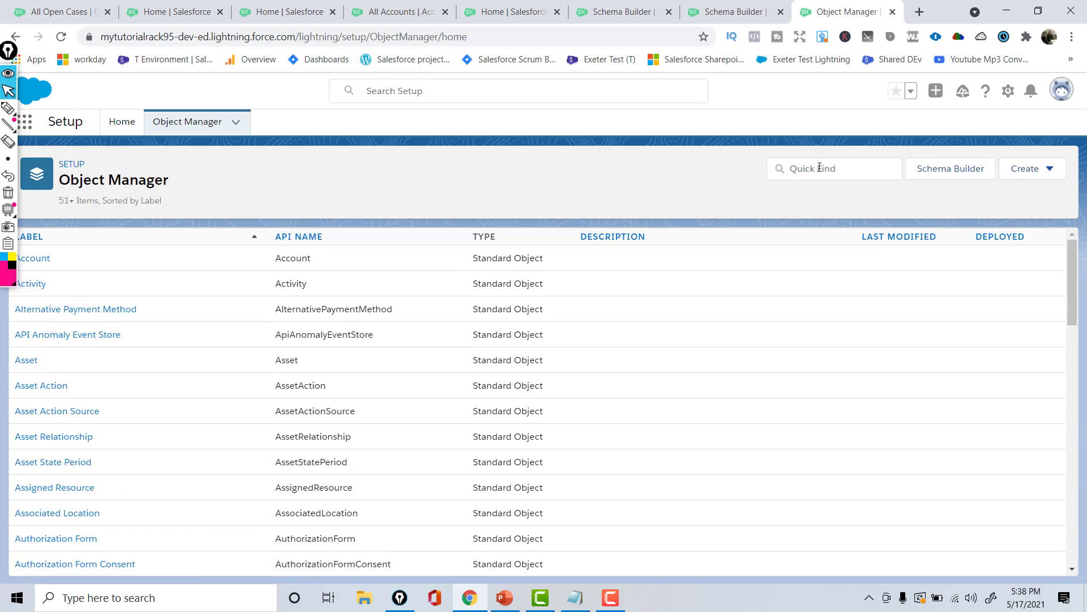
Step: Find the Account object in Object Manager with "accoun", open its details page and highlight the object's name
left_click(820, 168)
type("accoun")
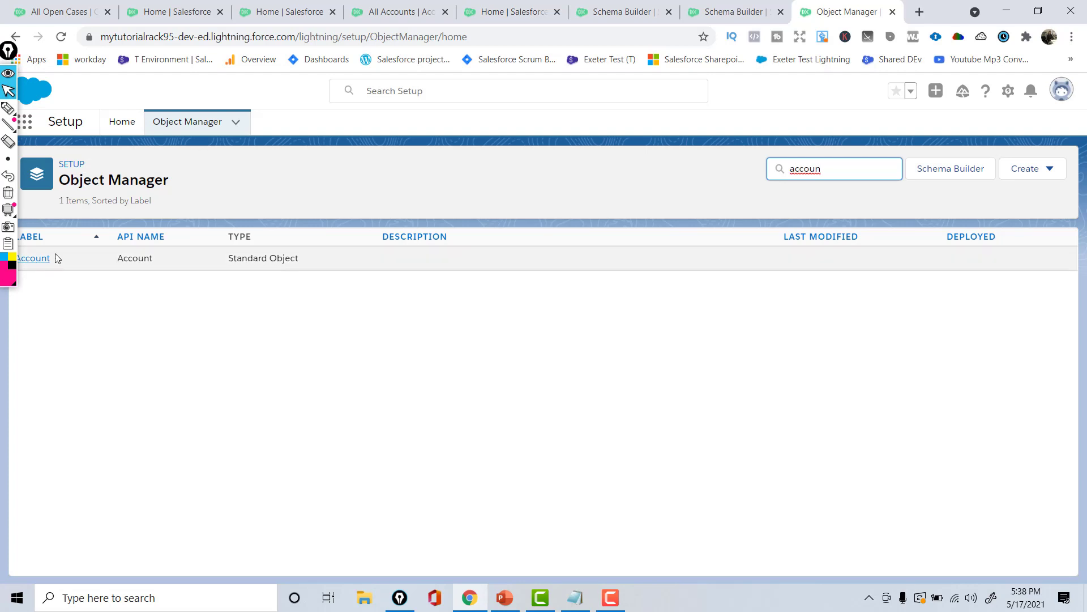
left_click(41, 263)
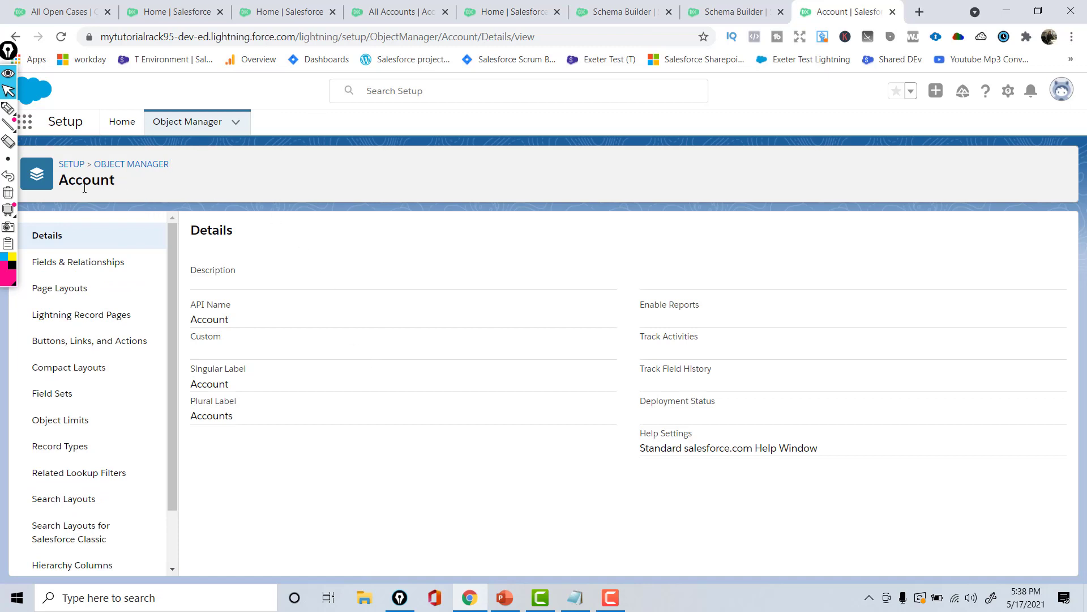
left_click_drag(70, 177, 117, 181)
Step: Open the Account object's Fields & Relationships and look through its field labels, names and data types
left_click(106, 266)
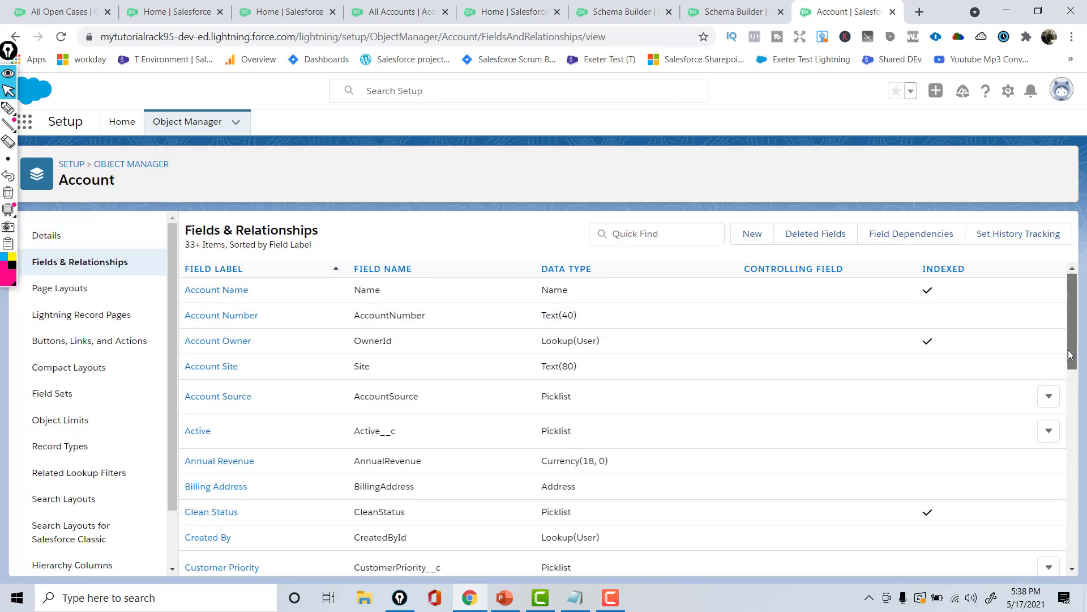
left_click_drag(1070, 355, 1044, 519)
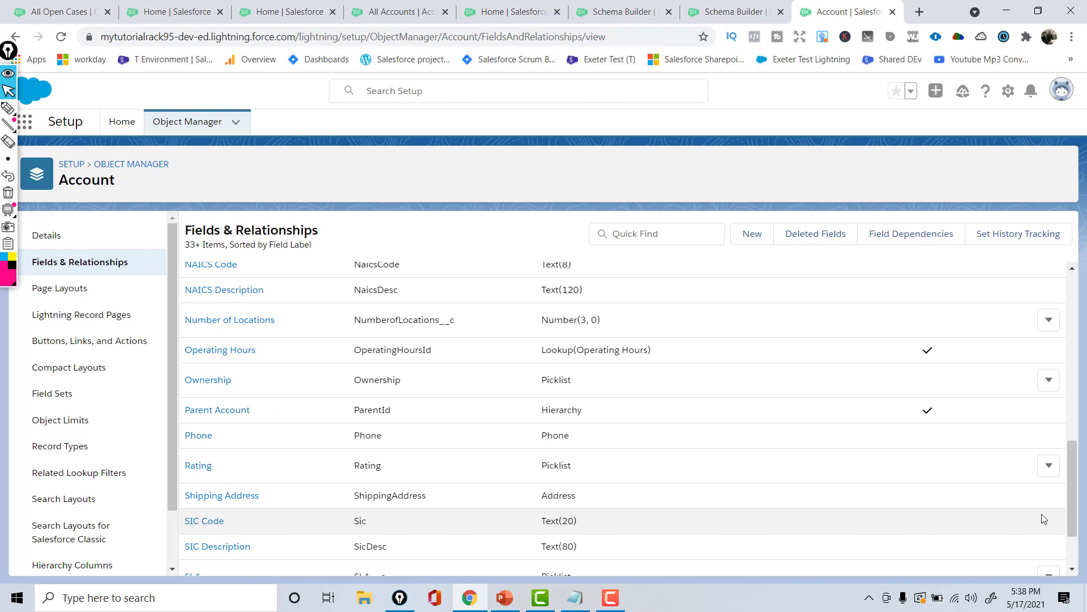